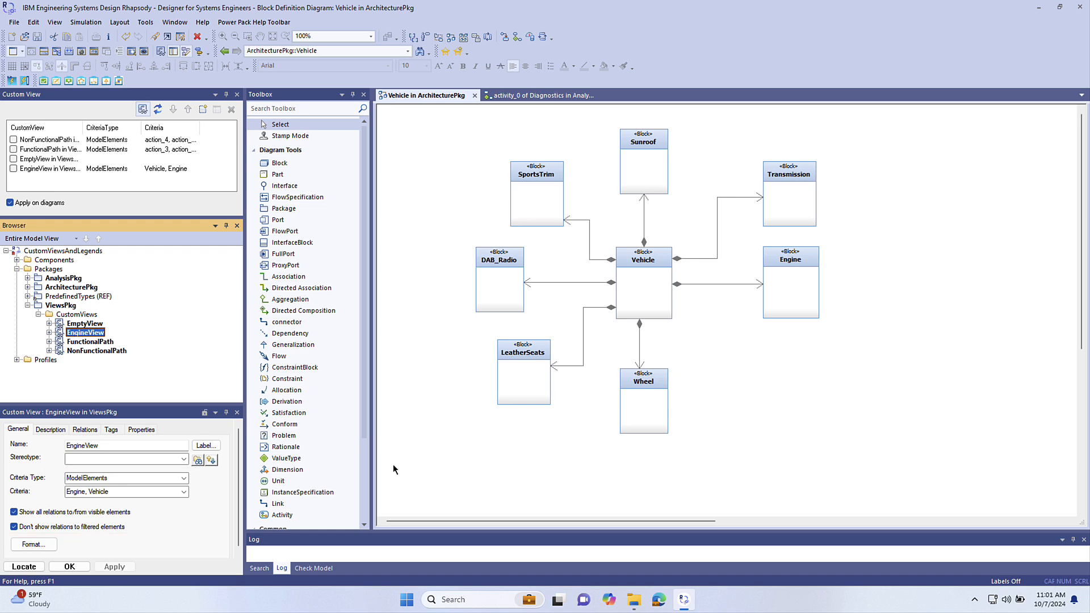
- Preview the EngineView custom view on the Vehicle diagram, turn it off, and locate EngineView in the model browser
left_click(13, 168)
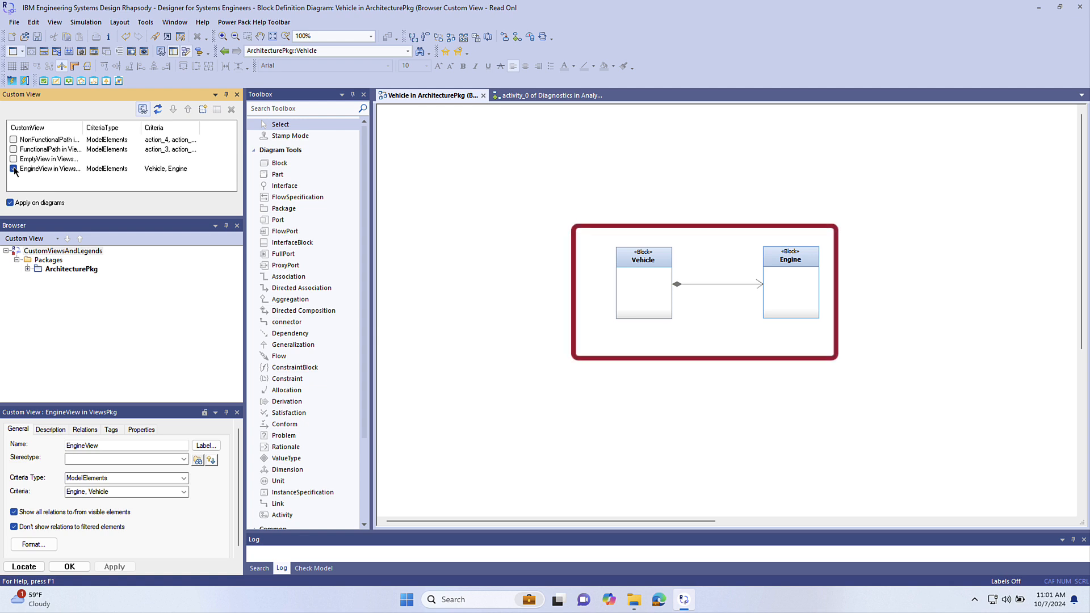
left_click(14, 168)
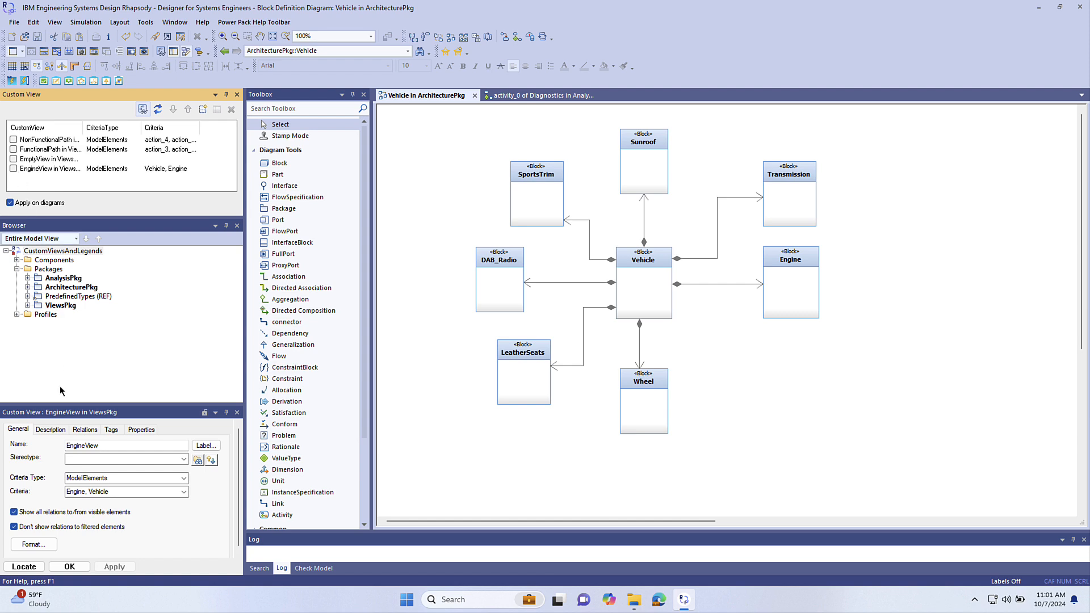
left_click(24, 567)
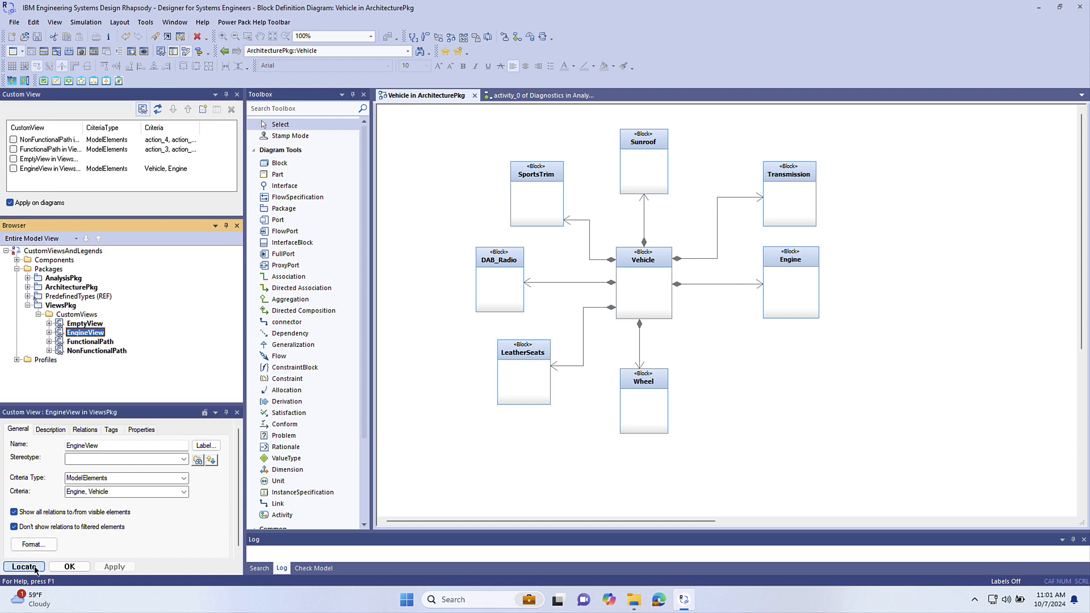
- Set the criteria of the EmptyView custom view to the Sunroof block from ArchitecturePkg and save the change
left_click(85, 325)
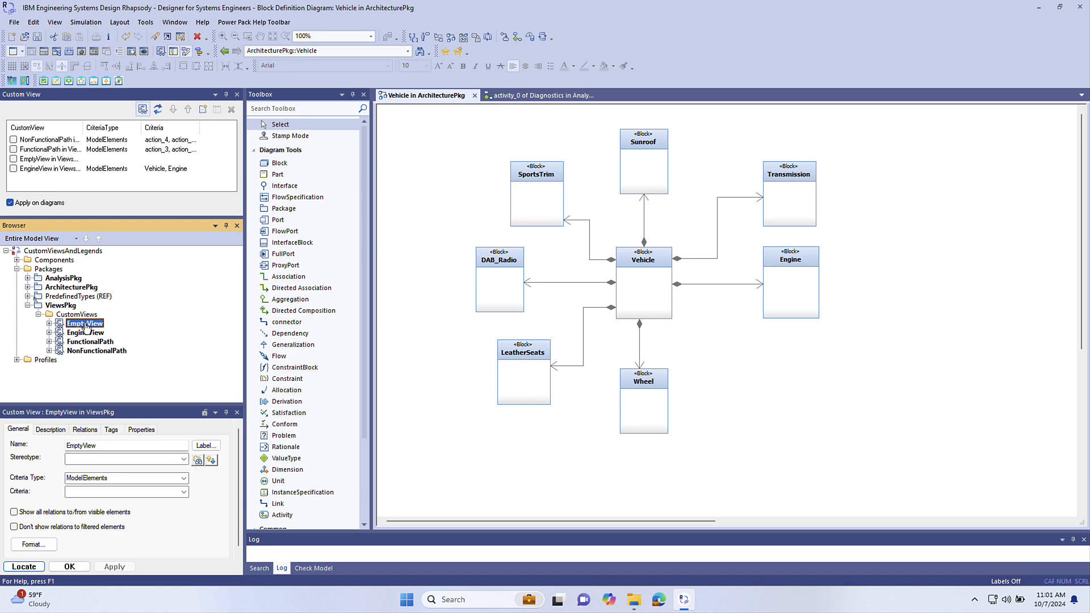
left_click(184, 493)
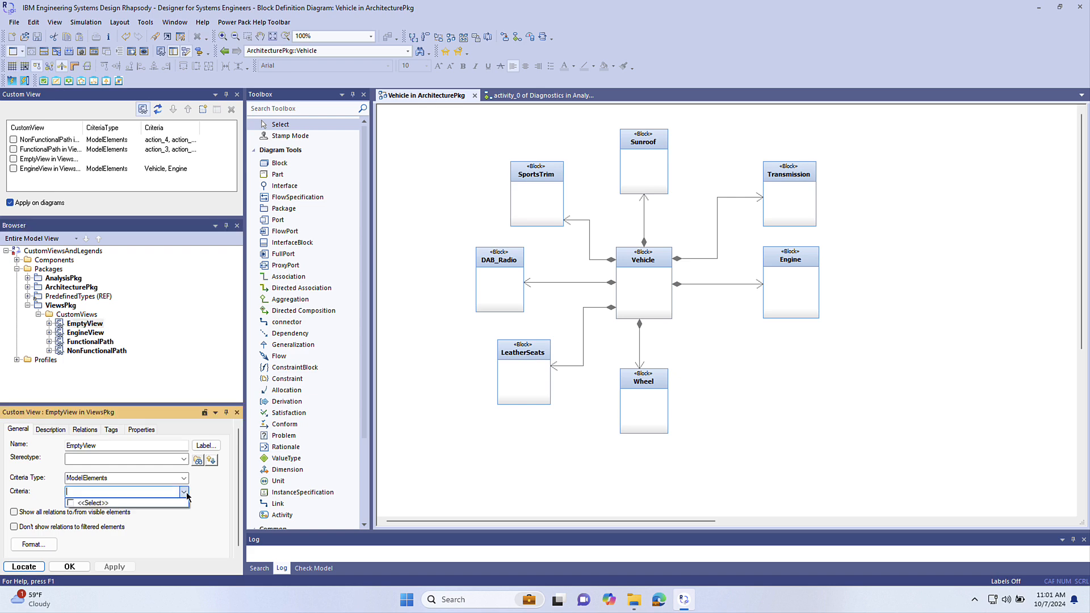
left_click(134, 502)
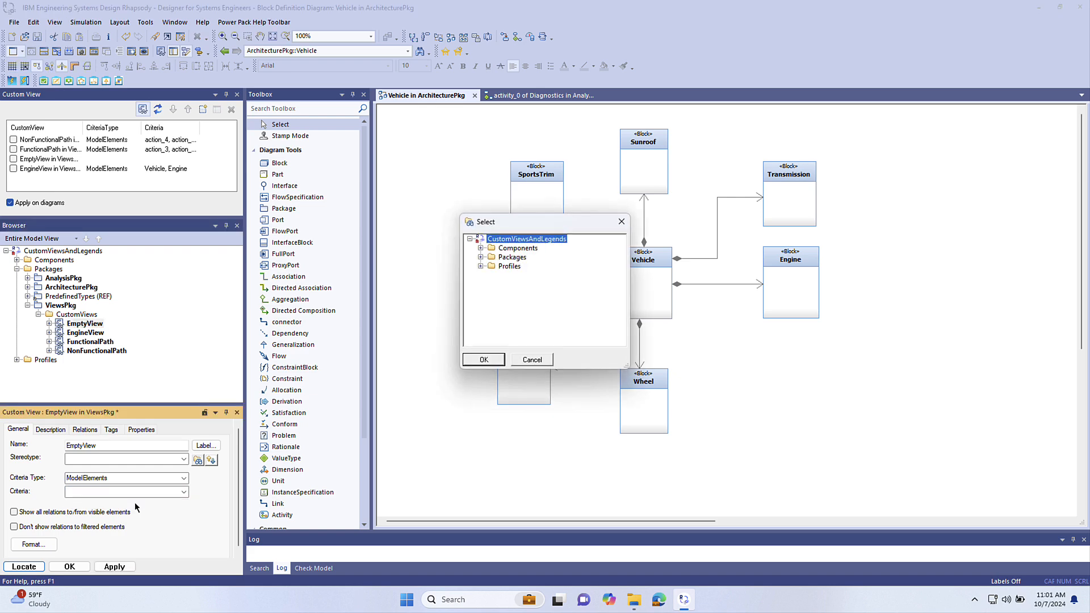
left_click(480, 257)
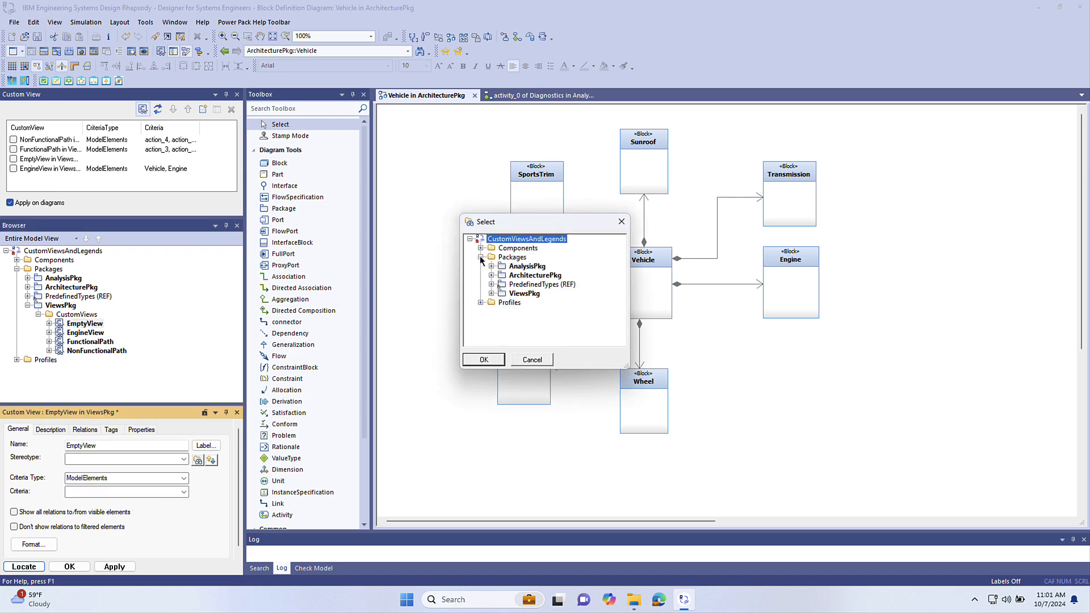
left_click(492, 276)
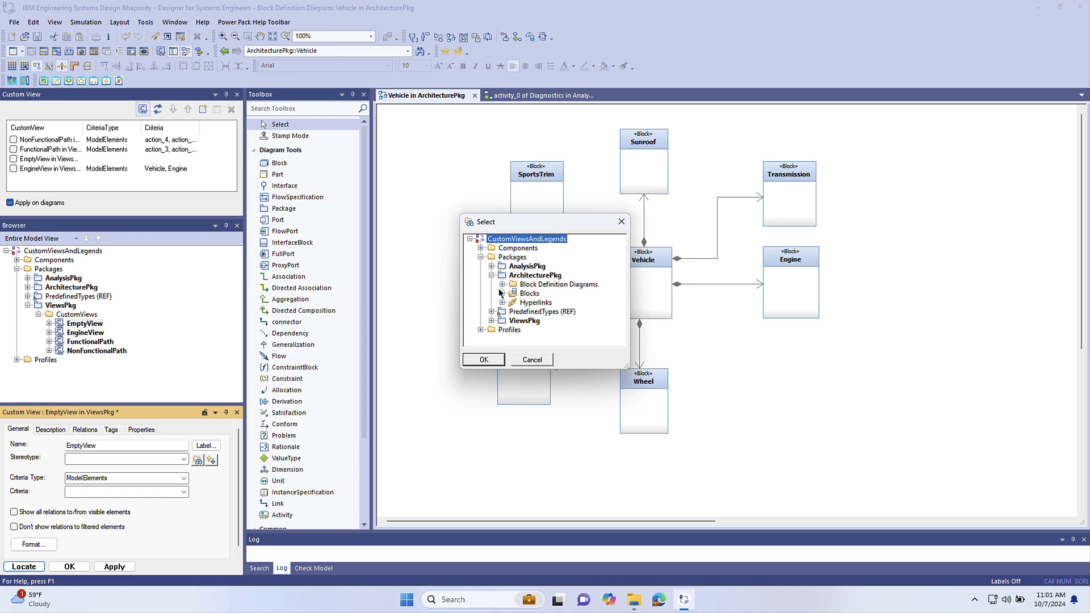
left_click(502, 293)
left_click(543, 311)
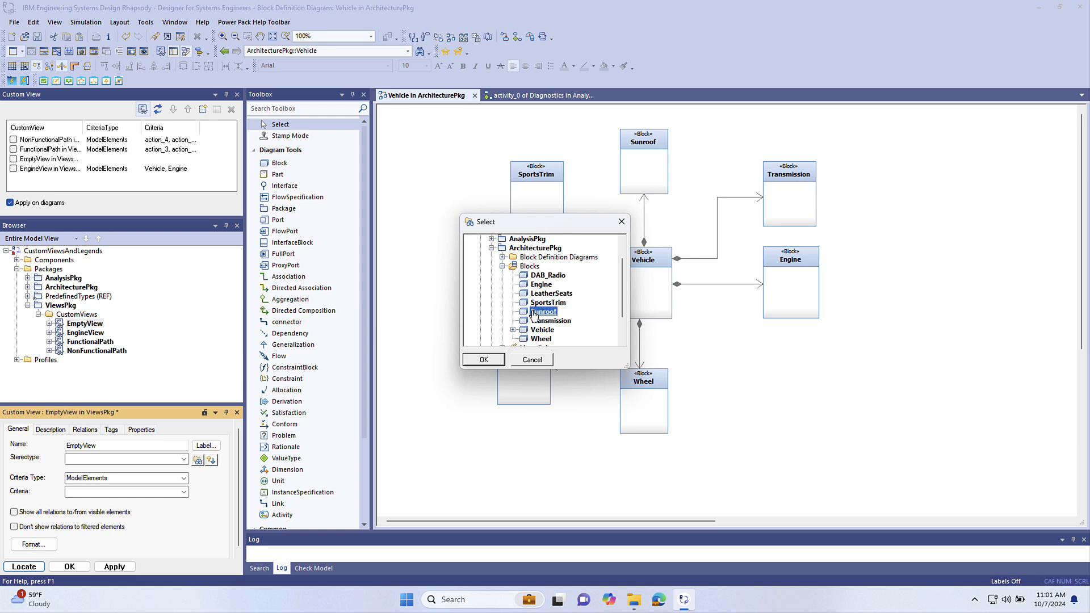
left_click(483, 363)
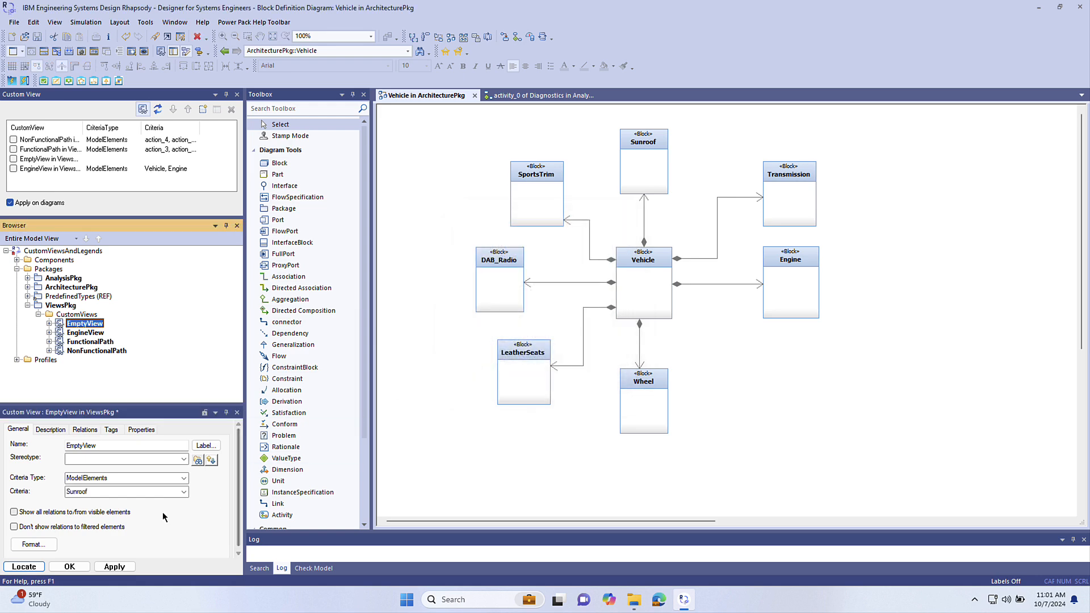
left_click(183, 492)
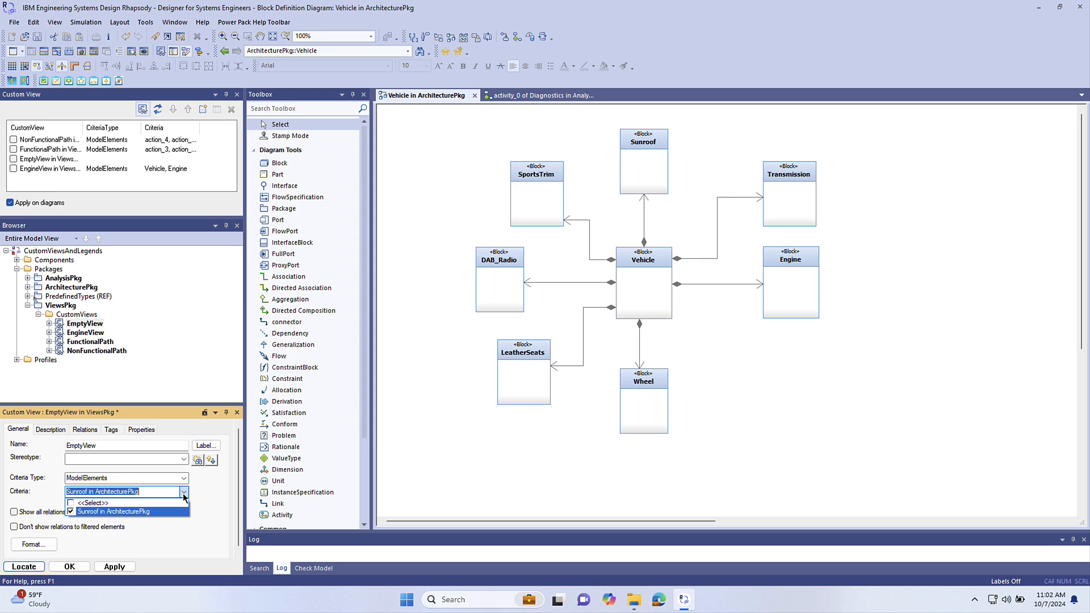
left_click(183, 494)
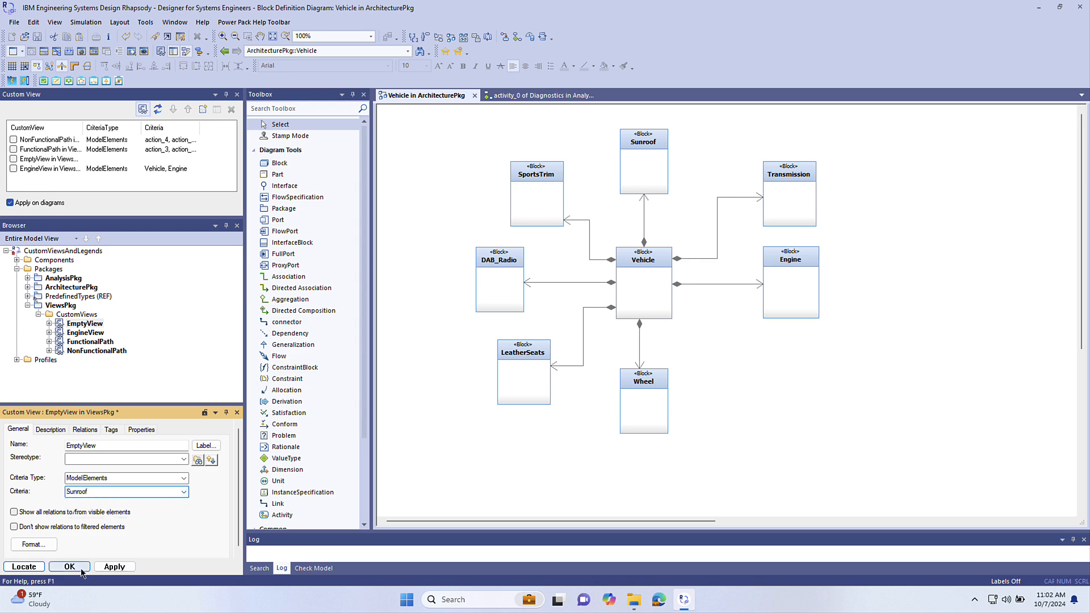
left_click(69, 567)
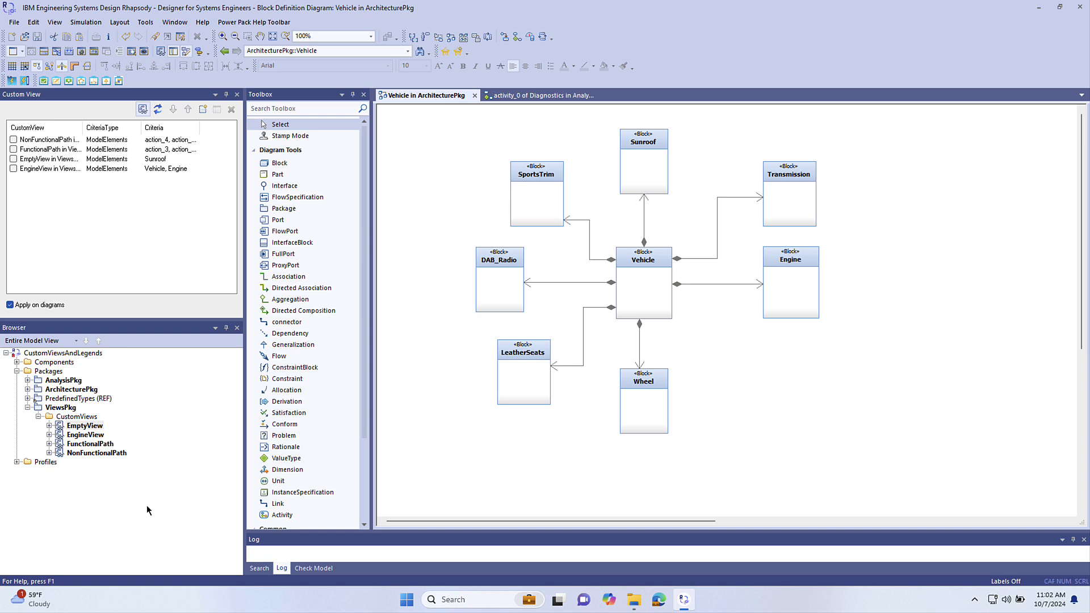
- Create a custom view in ArchitecturePkg from the SportsTrim, DAB_Radio and LeatherSeats blocks using the Power Pack
left_click_drag(445, 136, 582, 470)
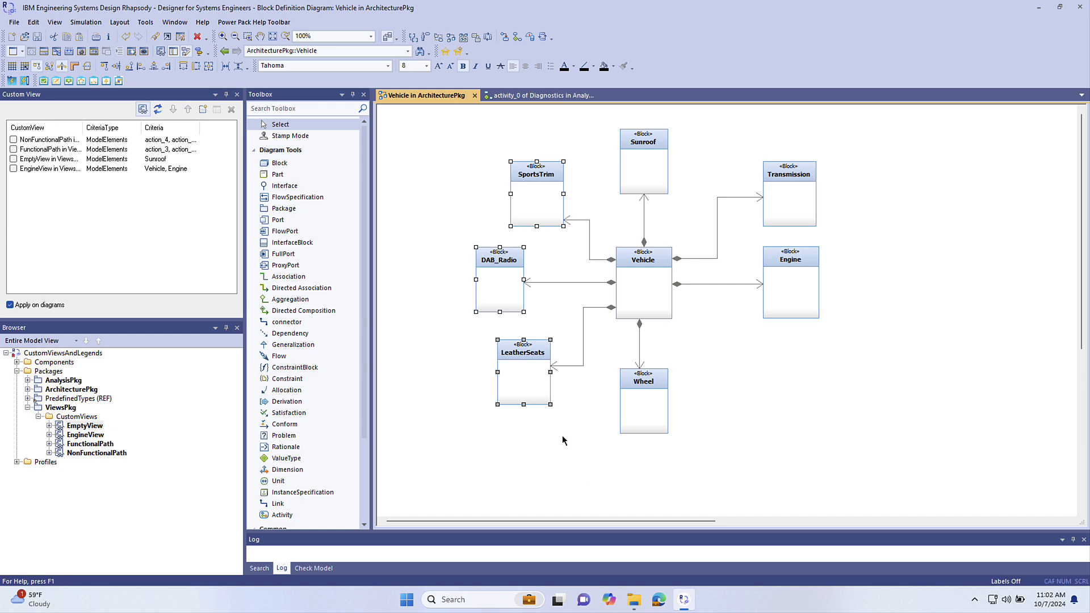
right_click(547, 202)
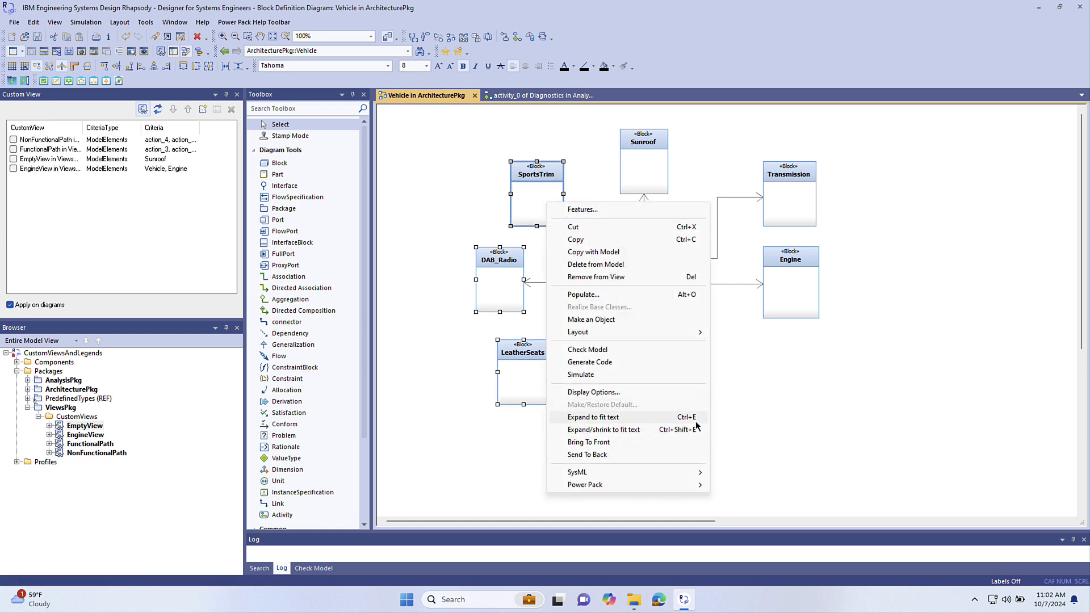
mouse_move(691, 485)
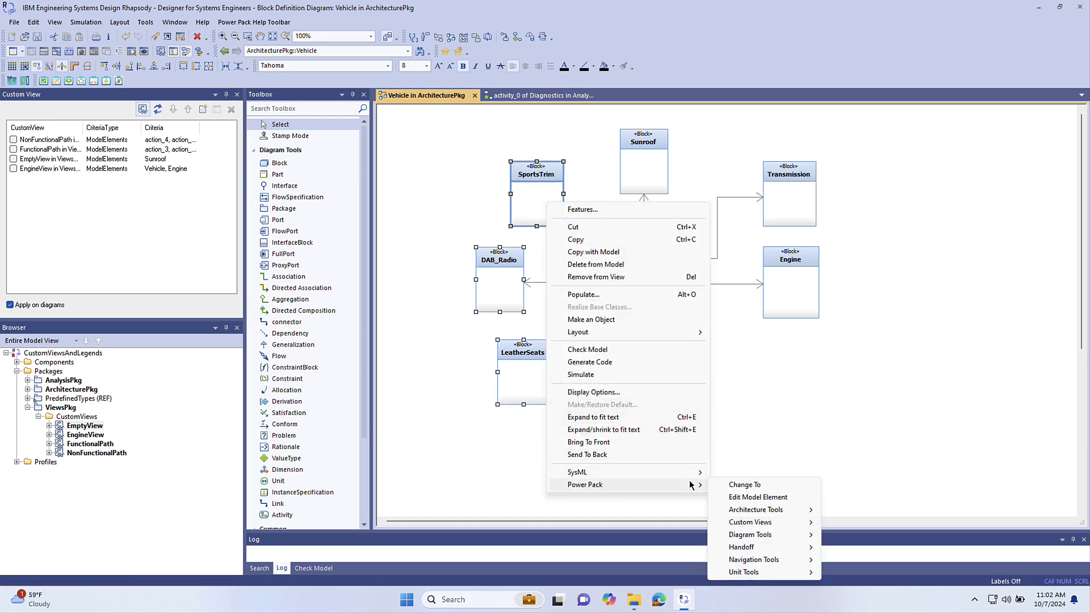
mouse_move(781, 523)
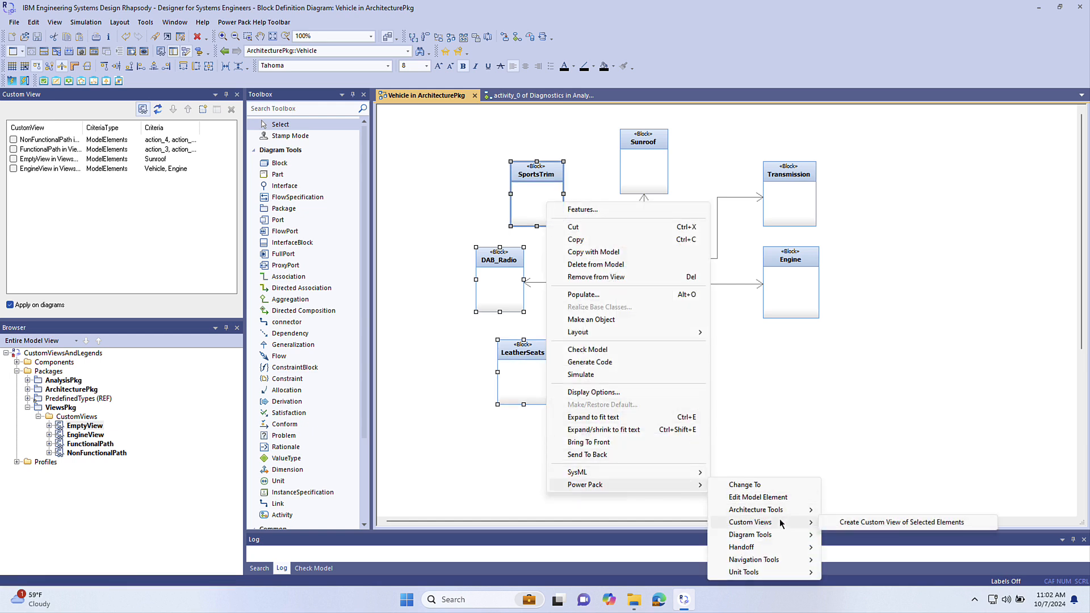
left_click(866, 523)
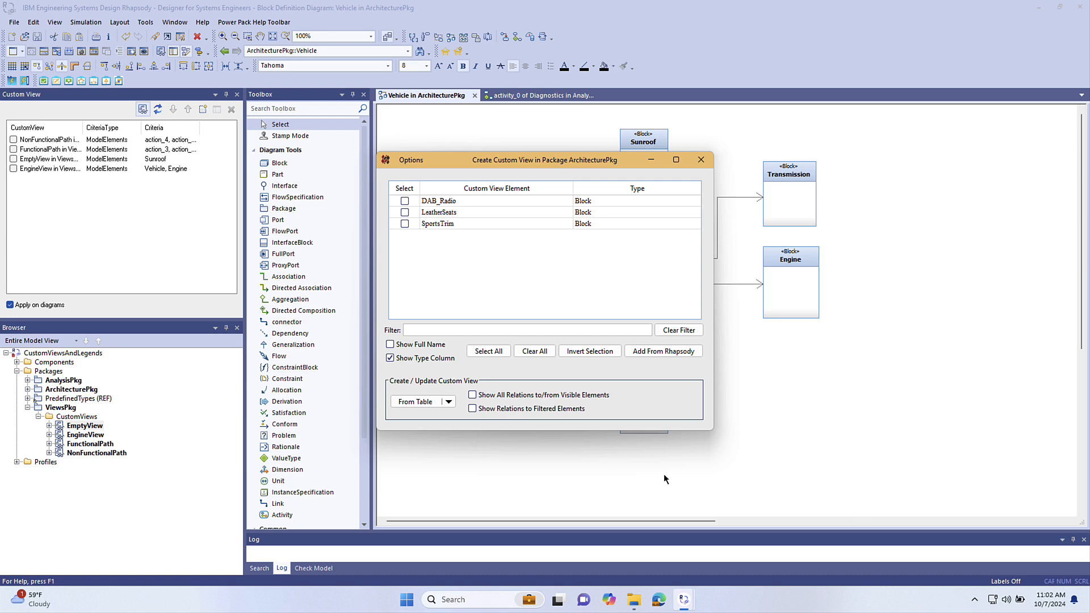
left_click(423, 403)
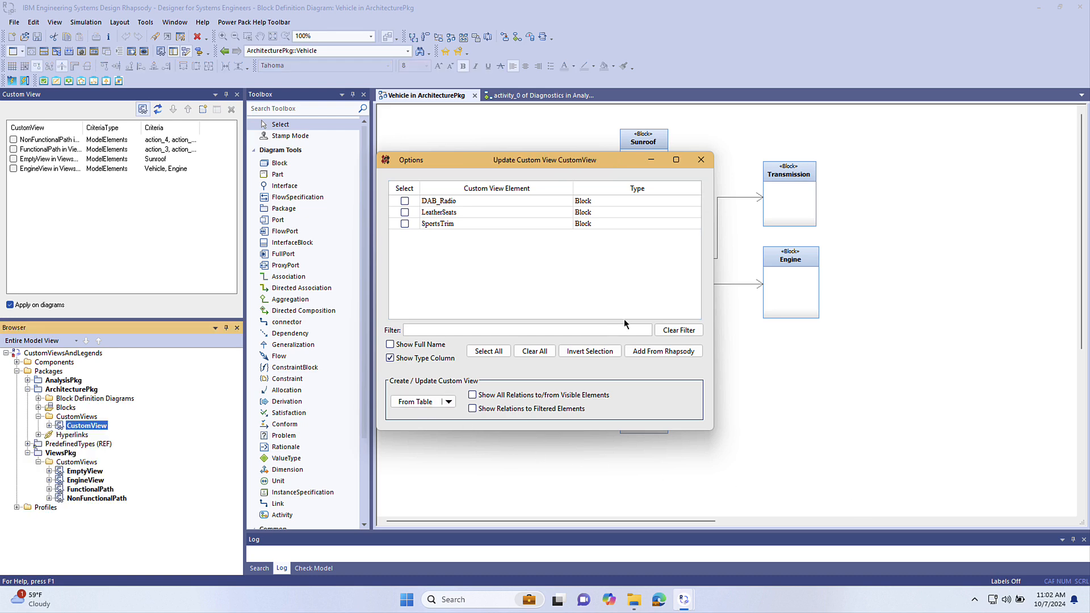
left_click(700, 160)
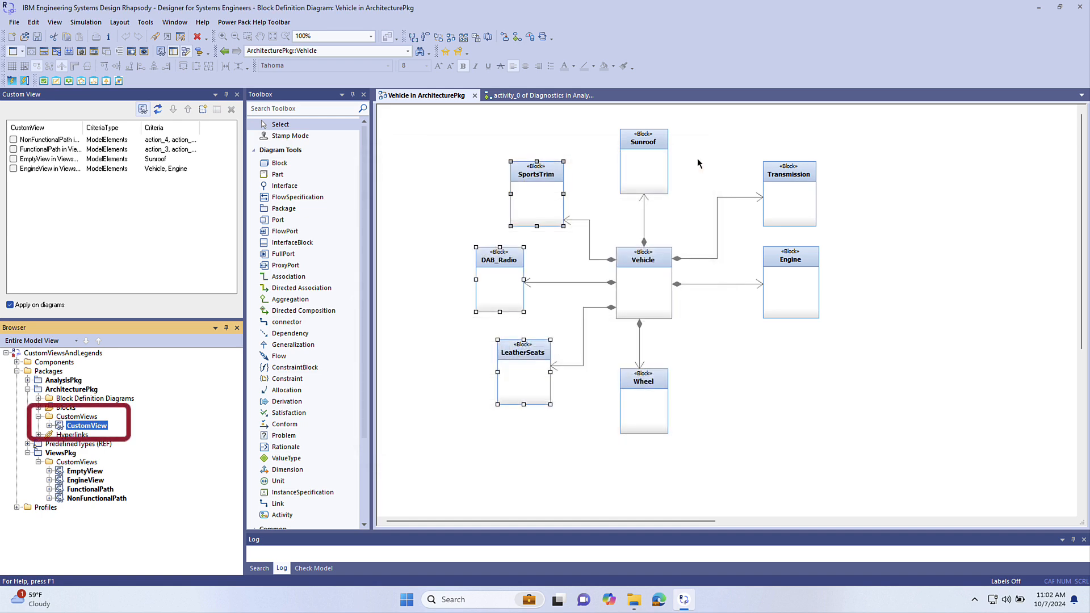
- Show the tags of the new custom view in ArchitecturePkg and rename the view to OptionalExtras
left_click(50, 425)
left_click(60, 435)
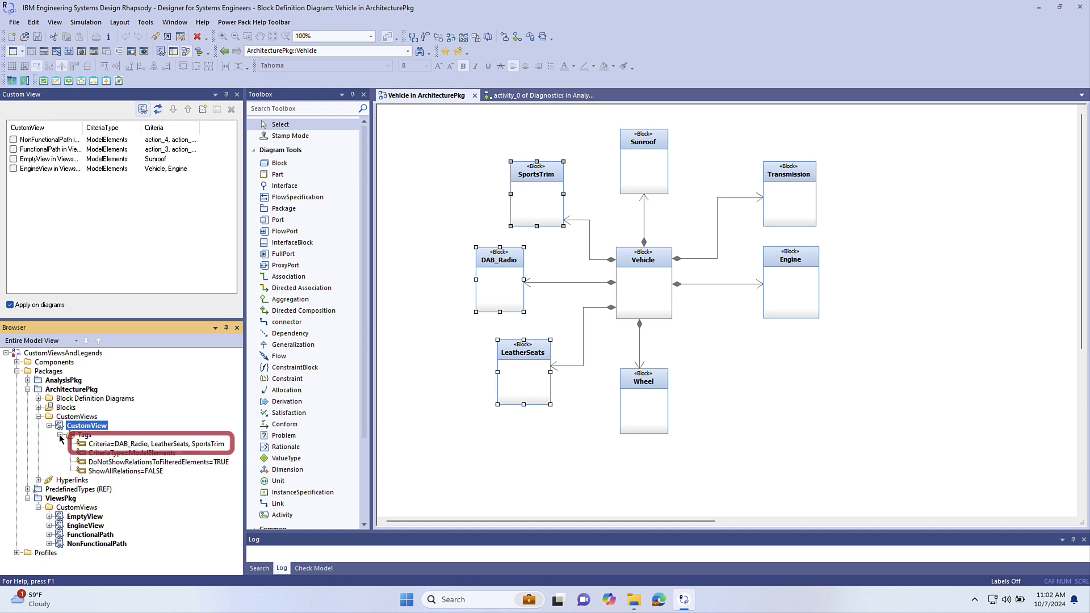
left_click(72, 429)
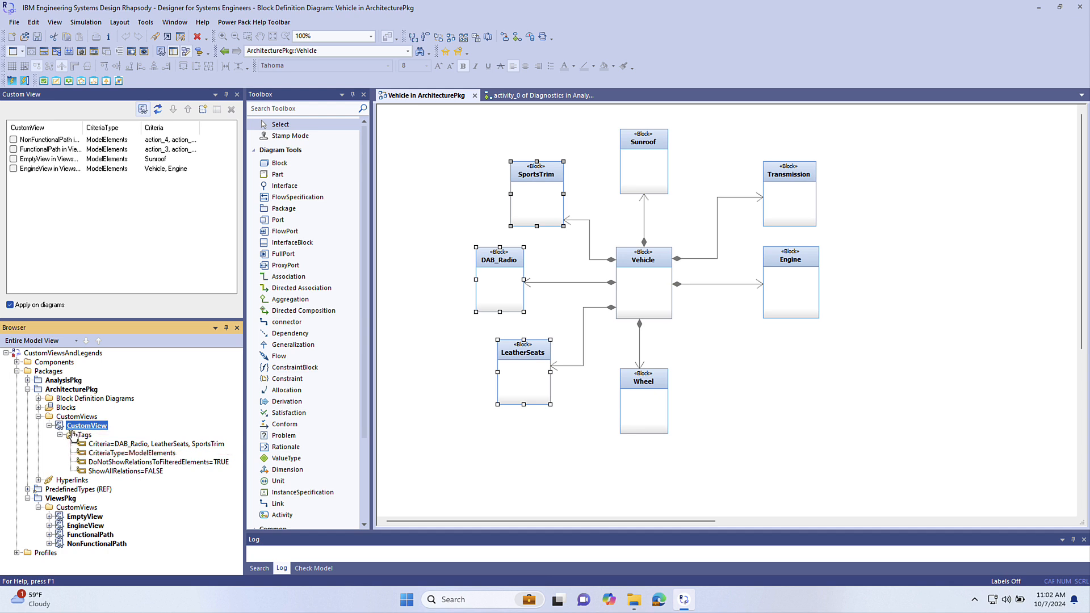
type("OptionalExtras")
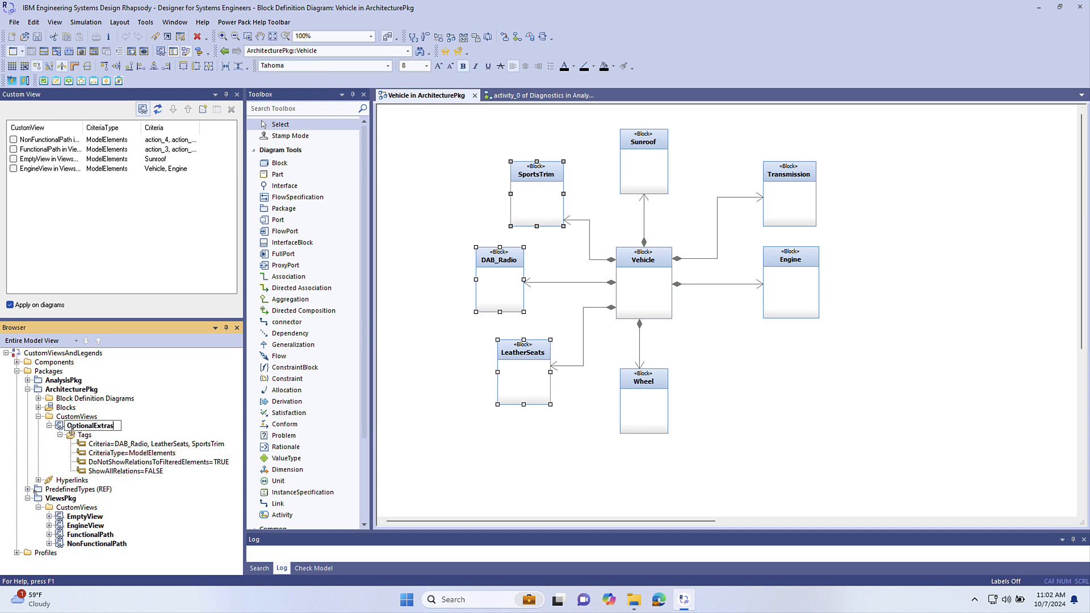
key("Return")
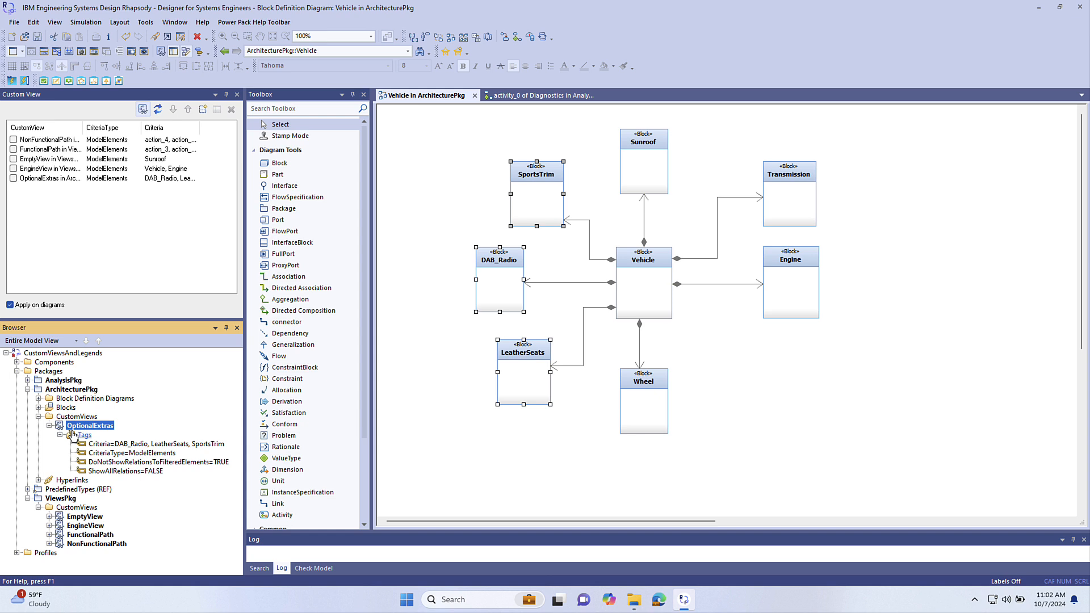
- Toggle the OptionalExtras view on and off, first for the whole model and then through the Vehicle diagram's own custom view settings
left_click(13, 179)
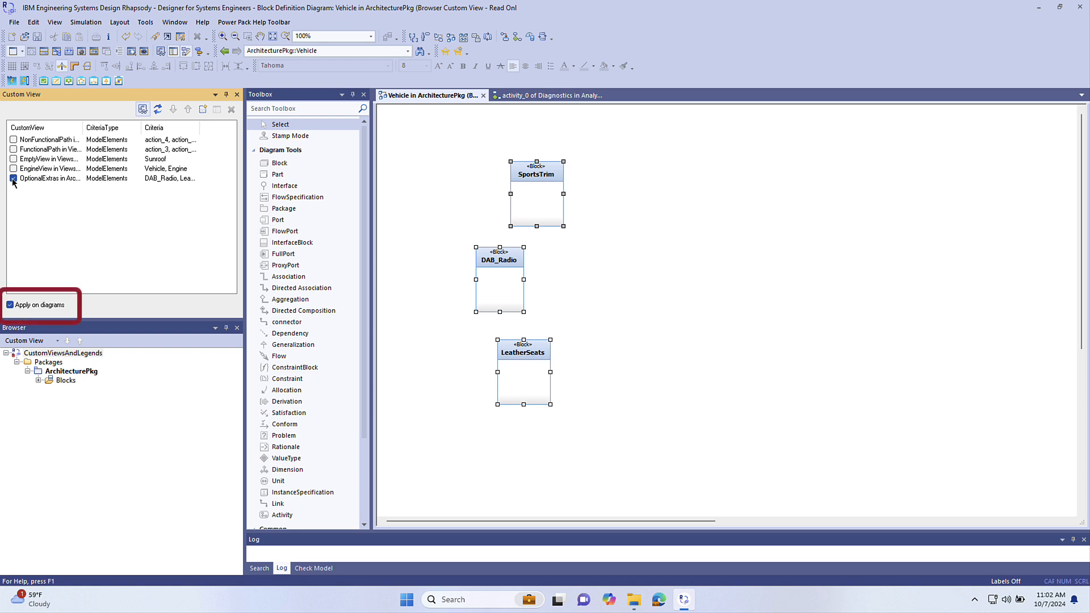
left_click(13, 179)
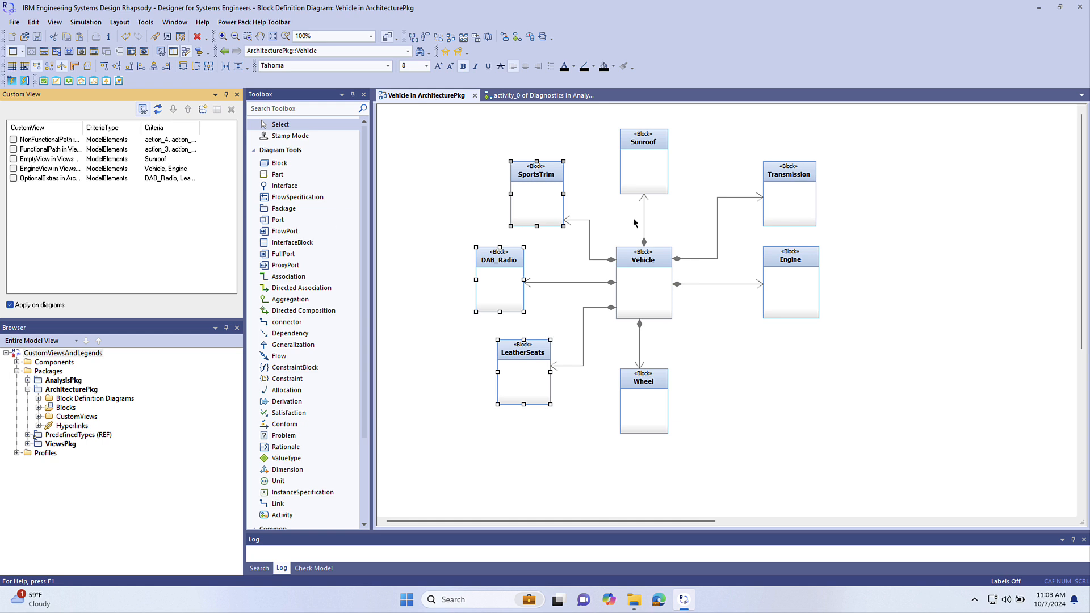
right_click(696, 173)
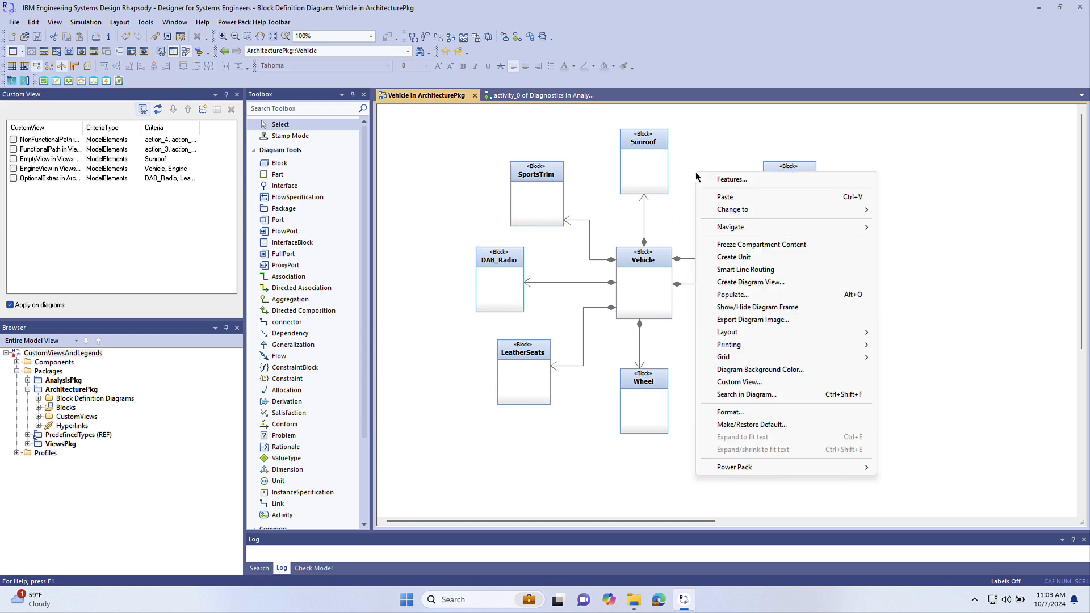
left_click(755, 381)
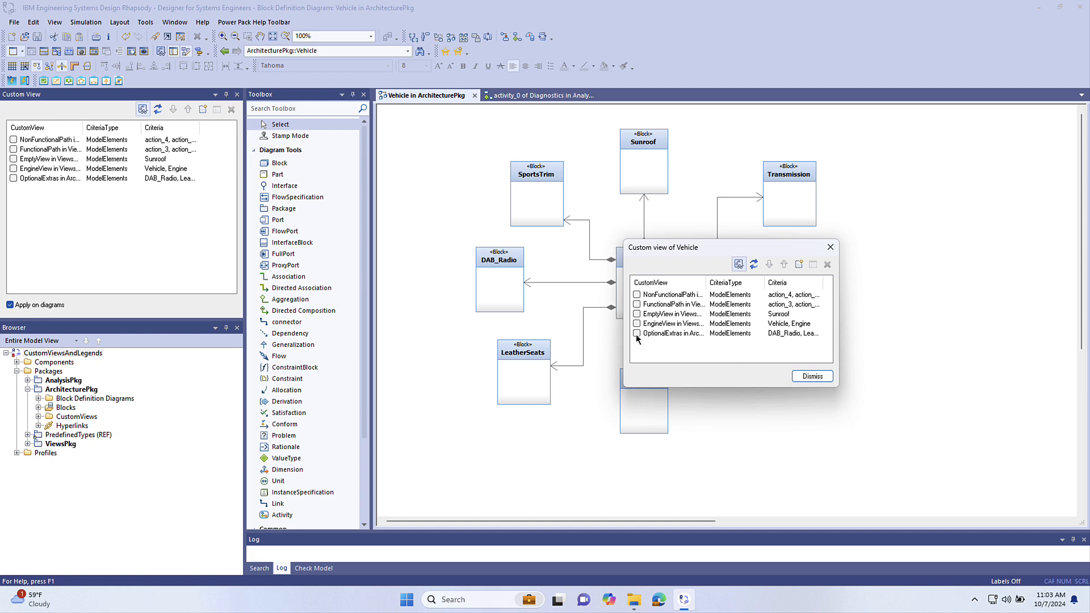
left_click(638, 334)
left_click(638, 334)
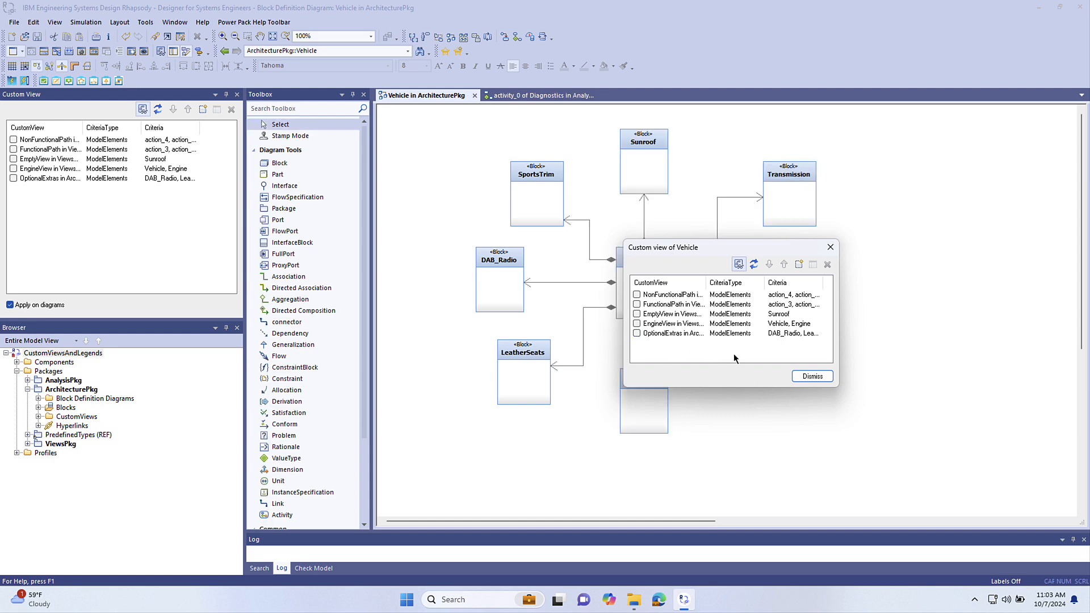
left_click(823, 378)
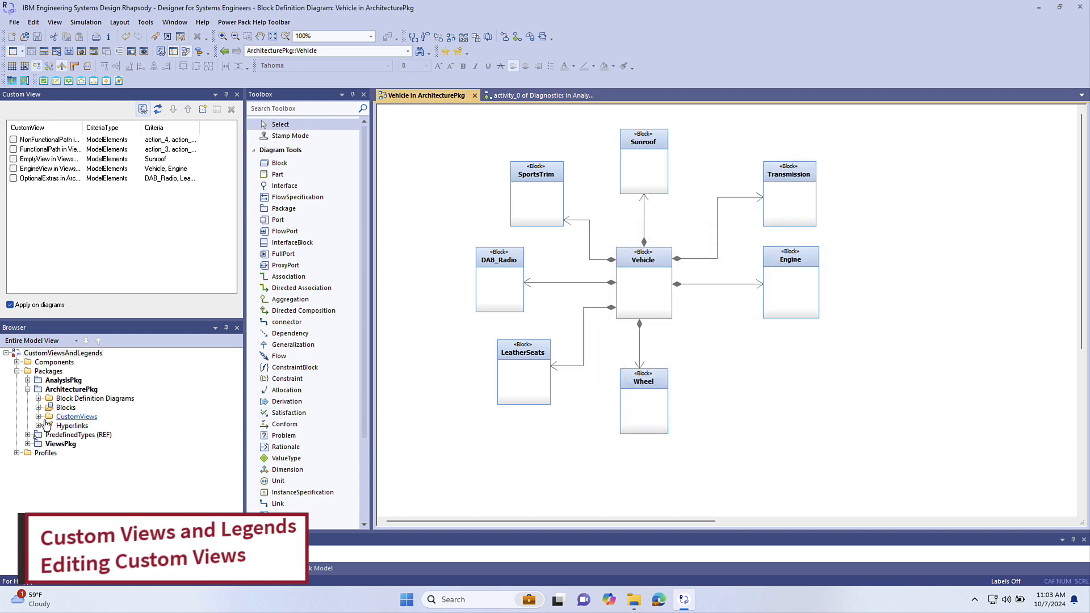
- Open the OptionalExtras custom view for editing with the Power Pack and move its dialog clear of the Vehicle block
left_click(38, 417)
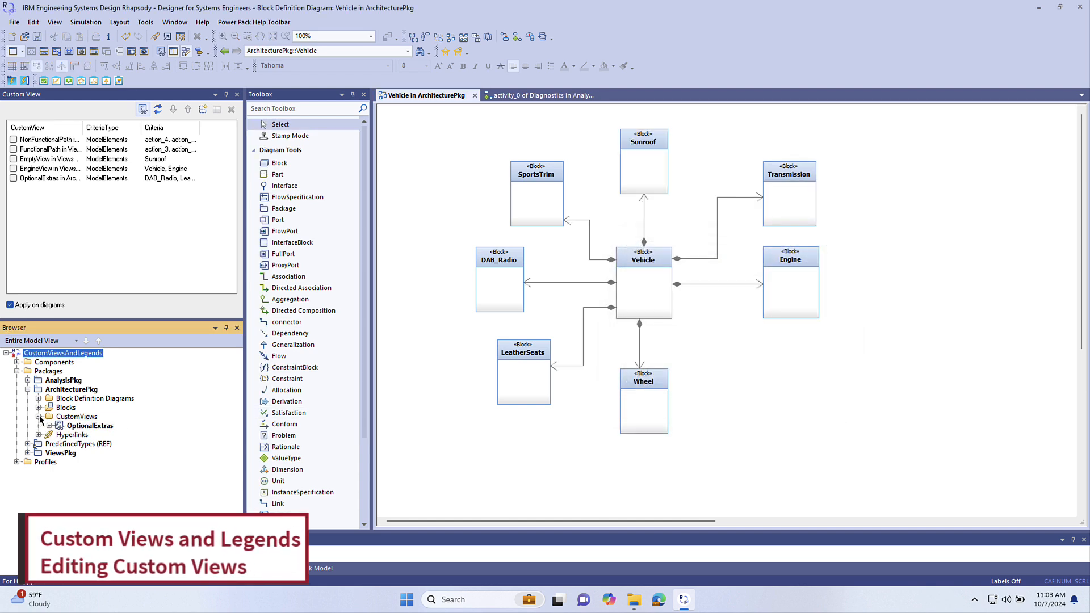
right_click(109, 430)
mouse_move(204, 421)
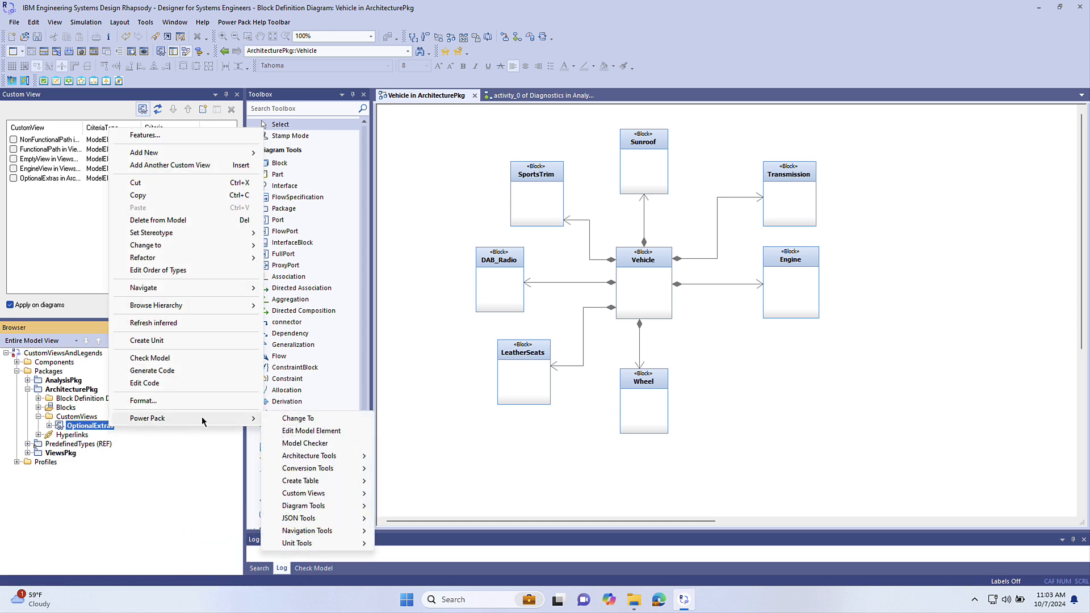
mouse_move(332, 492)
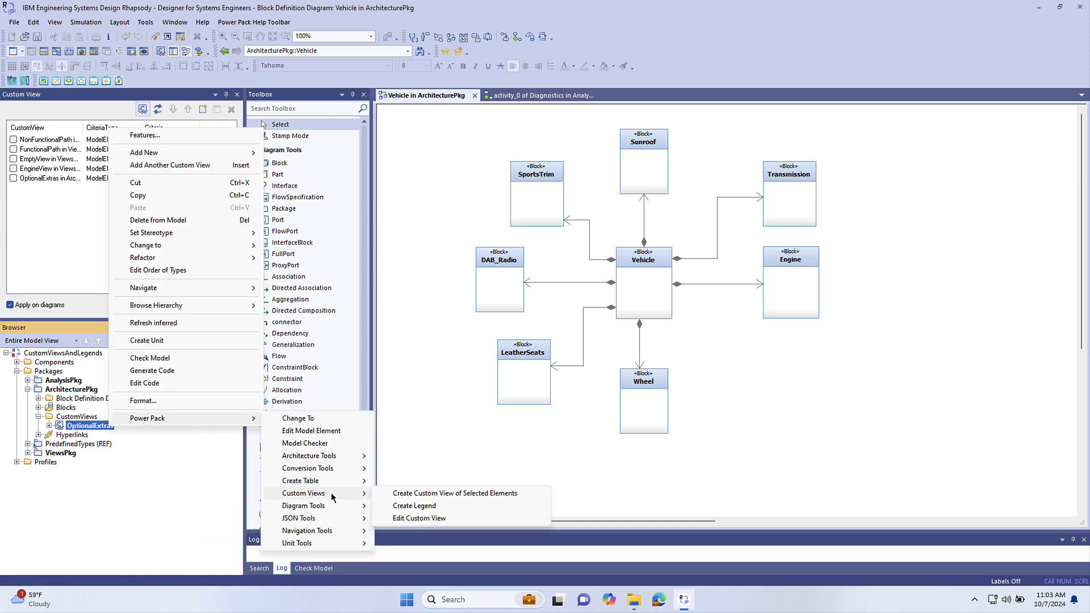
left_click(453, 519)
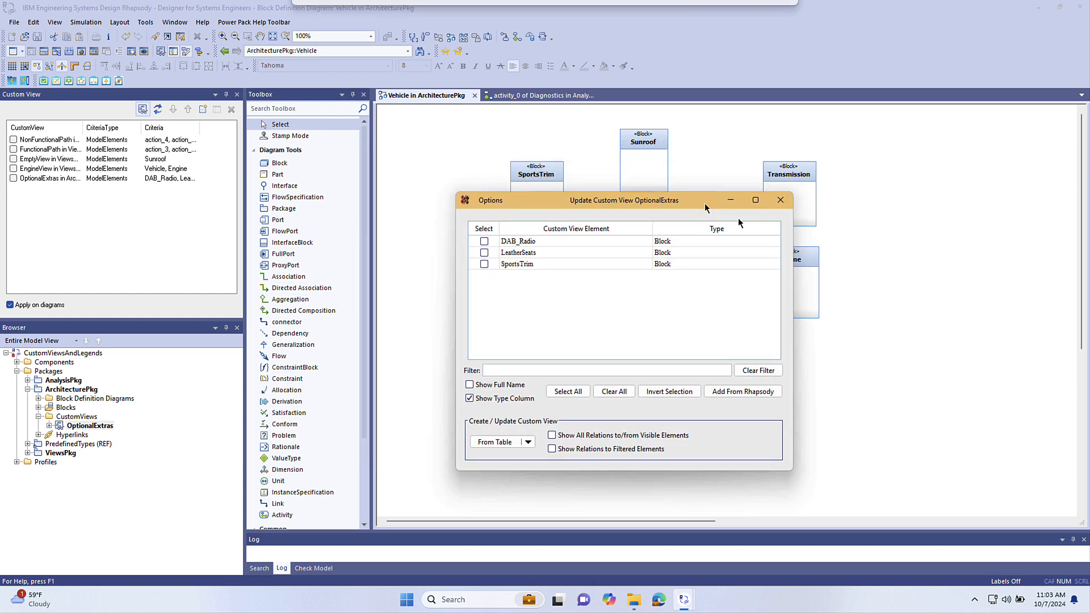
left_click_drag(682, 239, 968, 293)
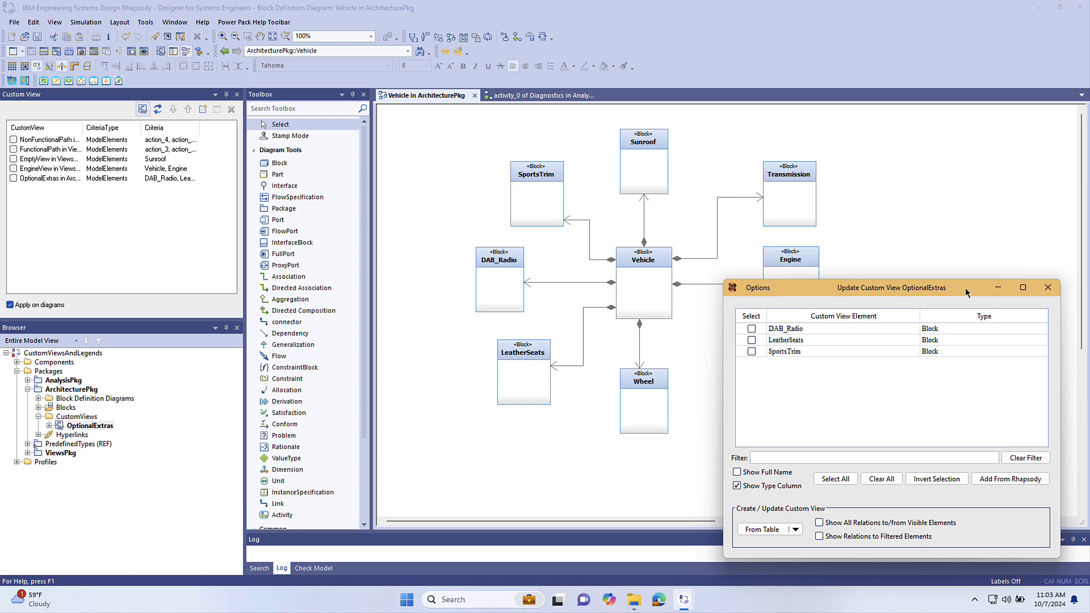
- Add the Sunroof and Transmission blocks to the OptionalExtras custom view, update it from the table, and toggle the view on and off
left_click(654, 166)
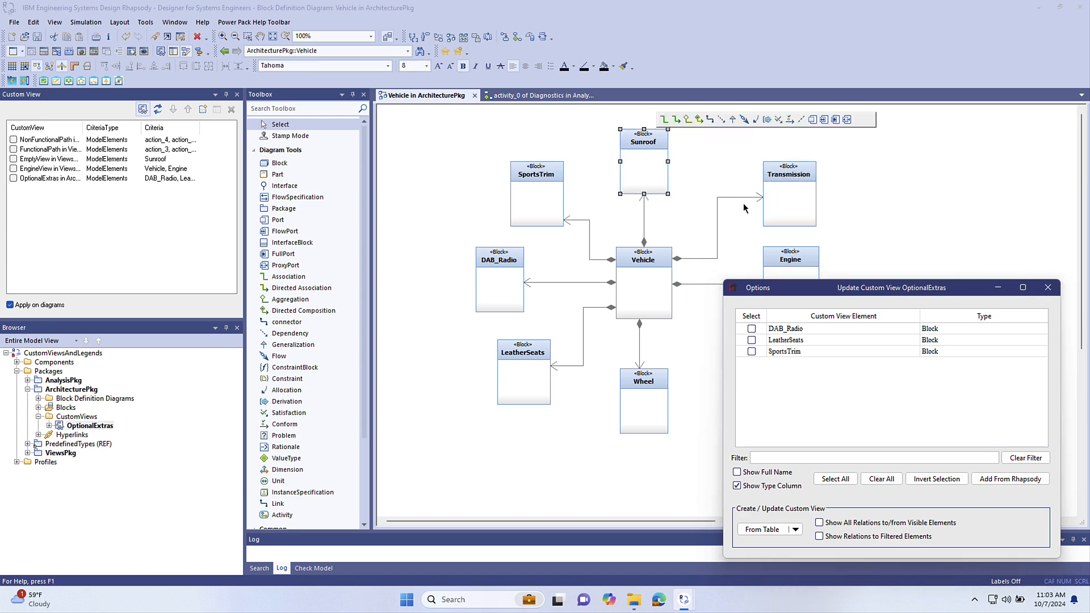
left_click(790, 205, "ctrl")
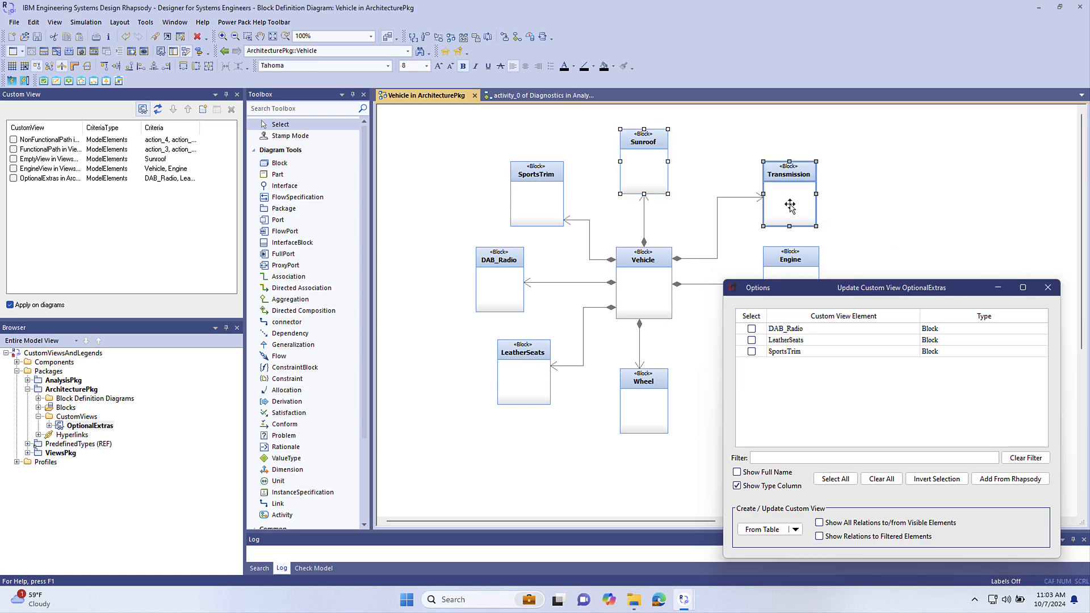
left_click(990, 480)
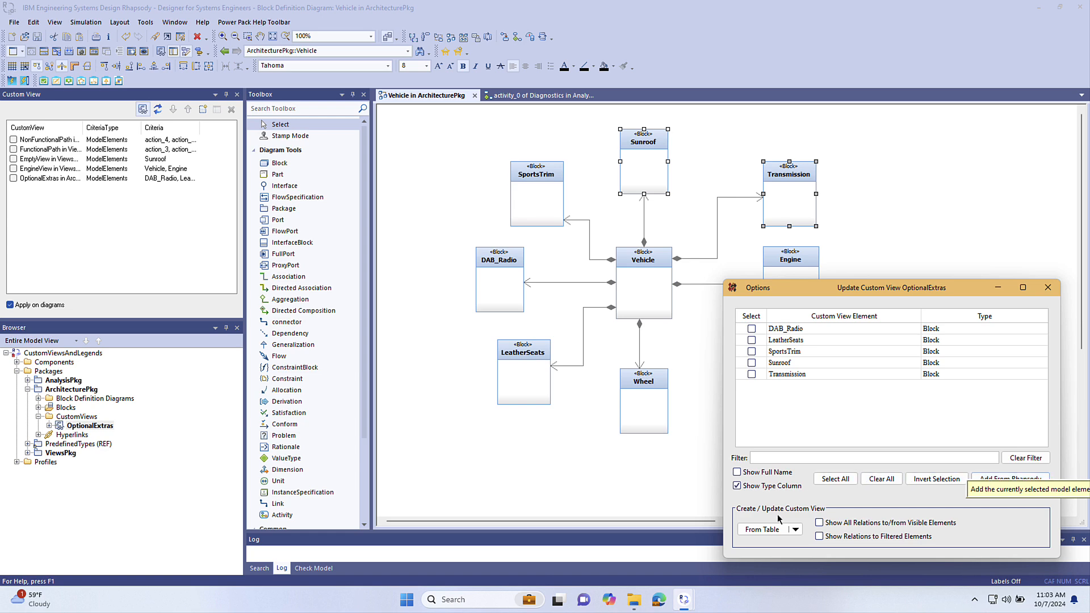
left_click(767, 529)
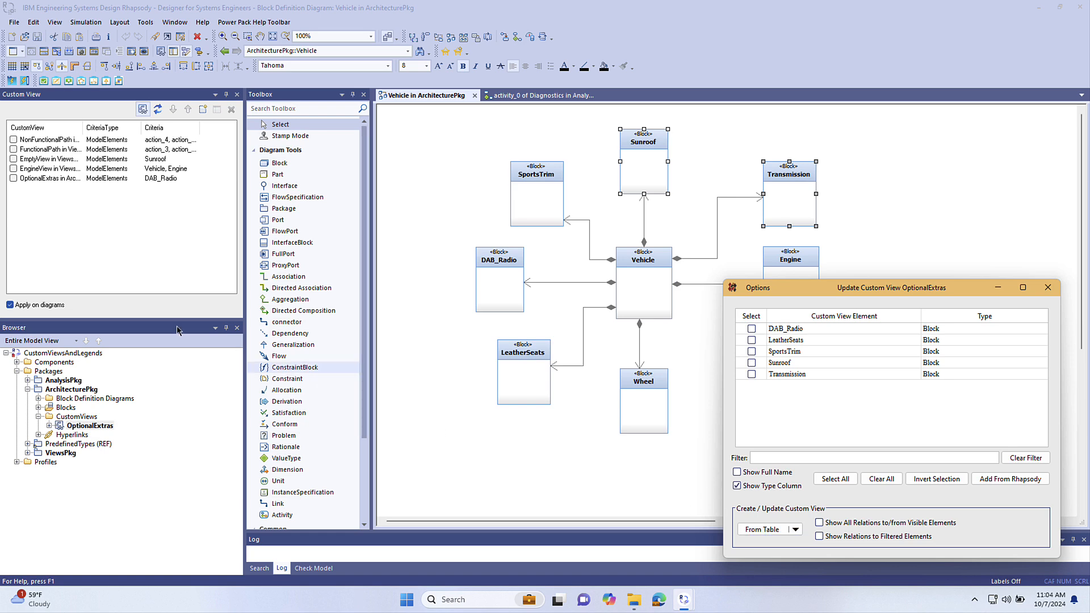
left_click(13, 179)
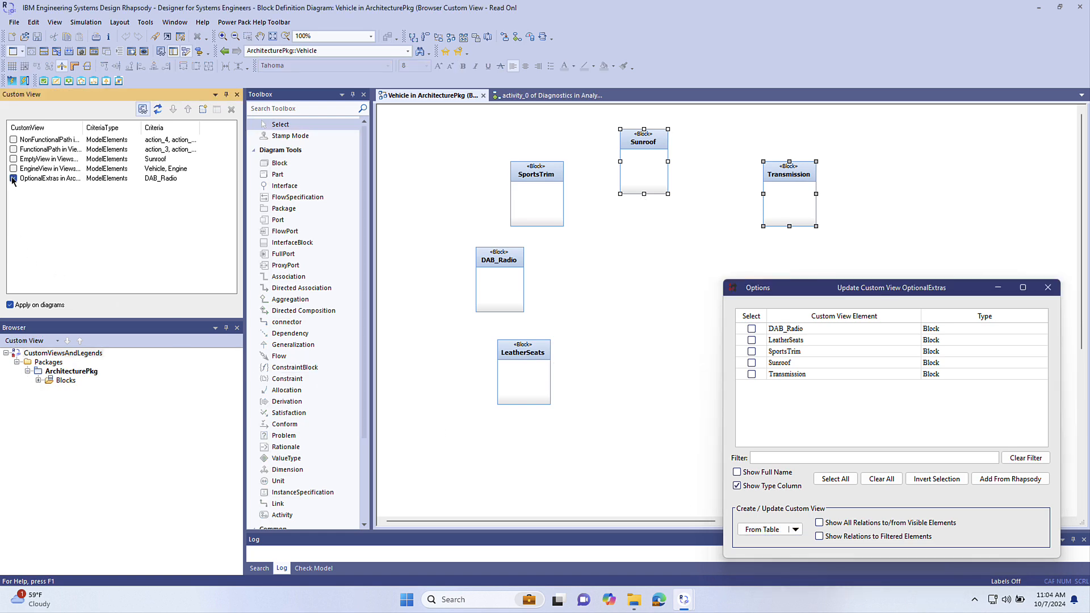
left_click(13, 179)
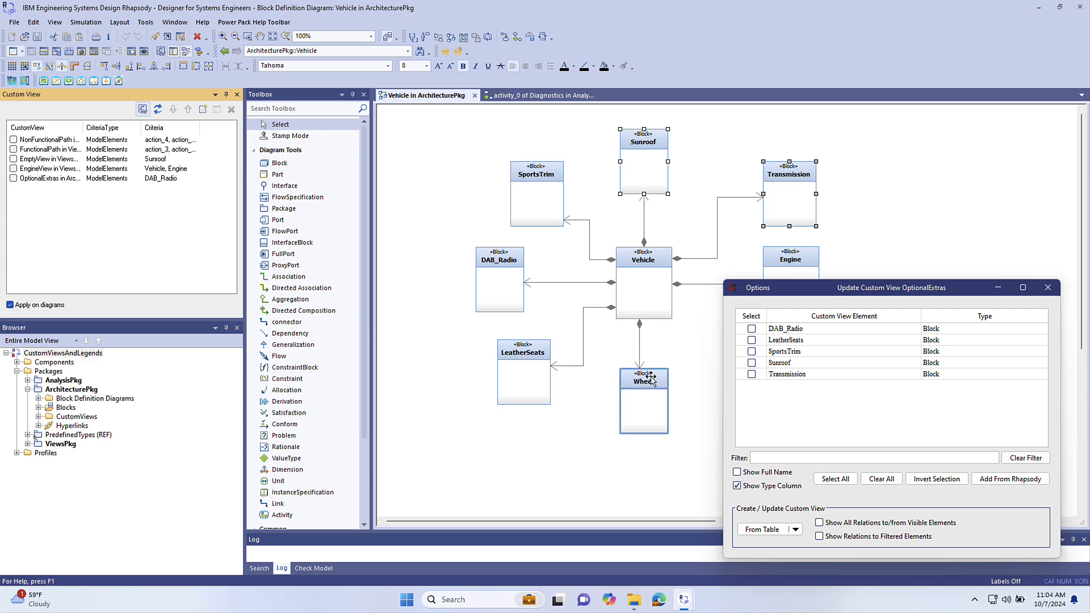
left_click(831, 375)
right_click(831, 375)
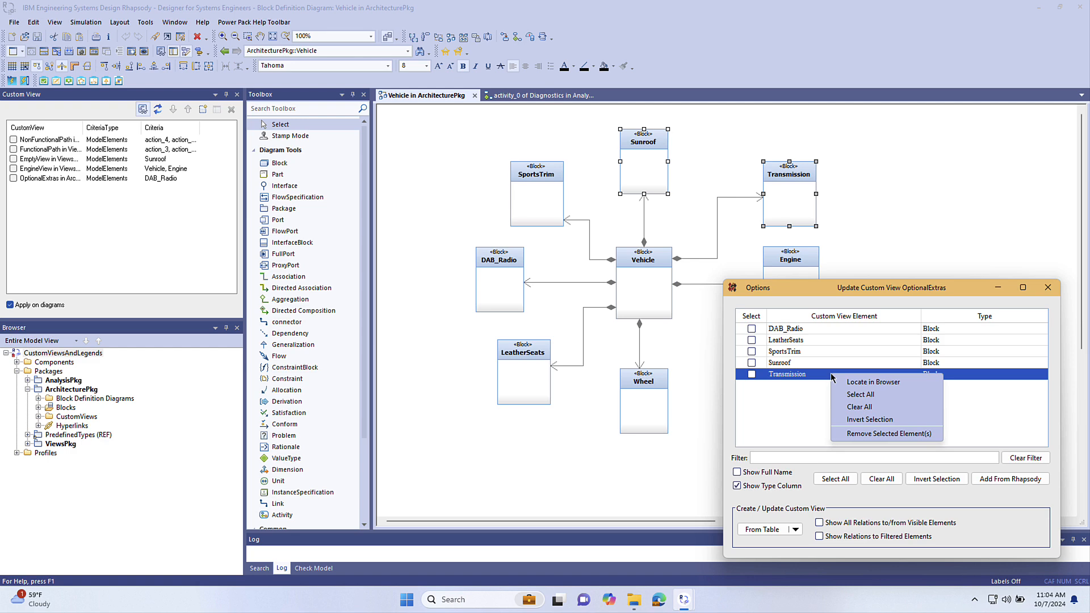
left_click(799, 531)
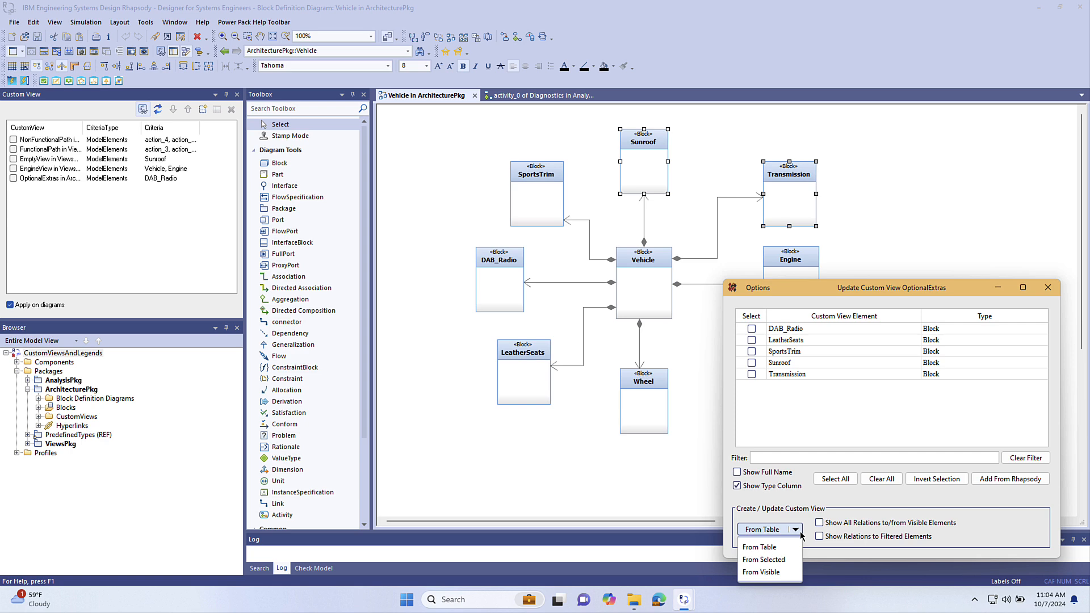
- Mark only Transmission, update OptionalExtras with the From Selected option, and toggle the view on and off to check it
left_click(752, 374)
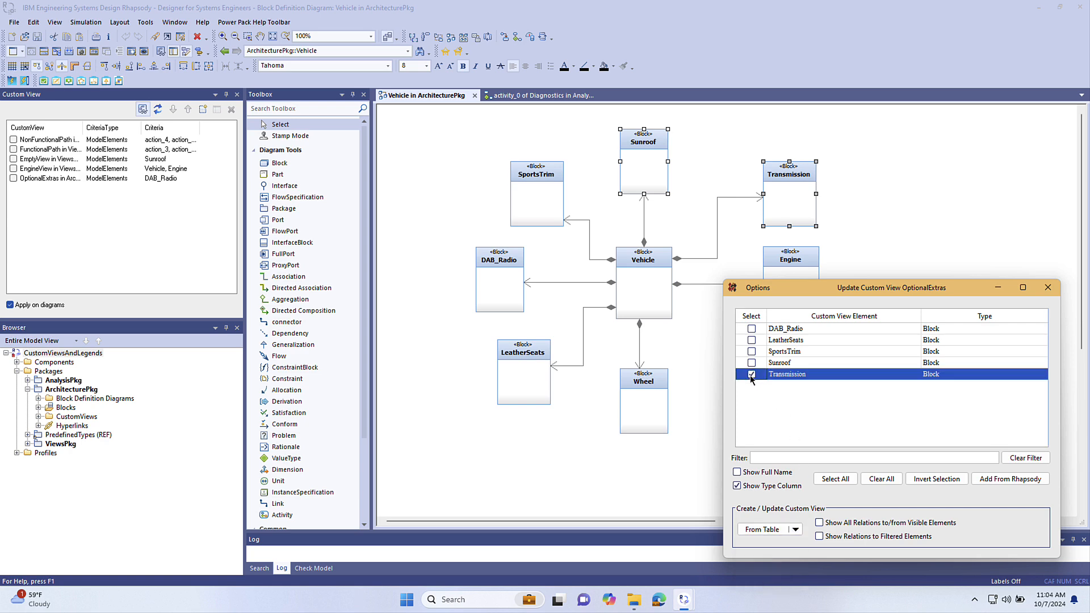
left_click(796, 530)
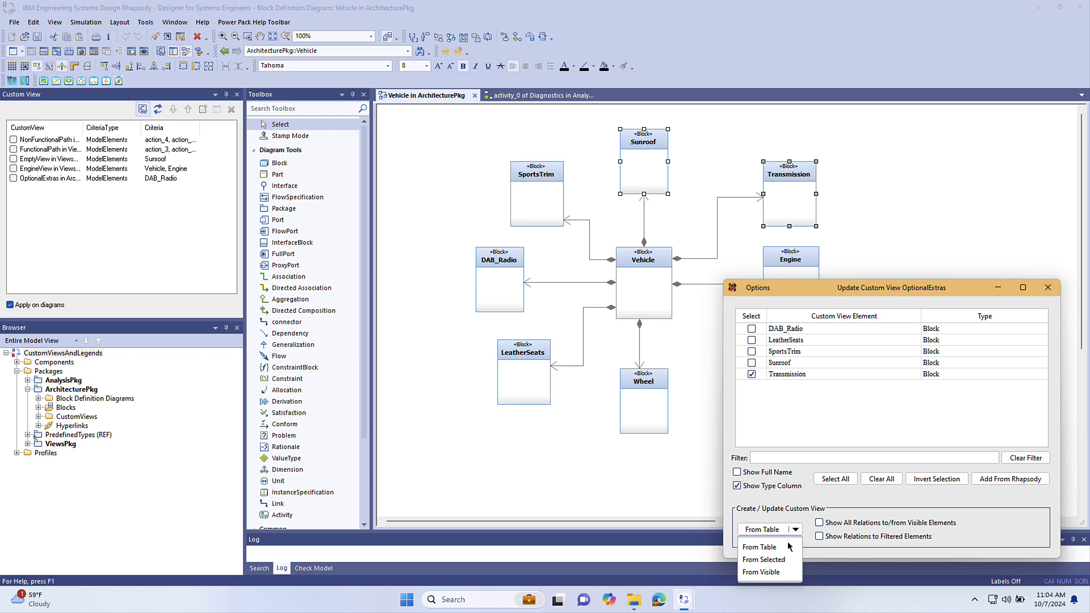
left_click(784, 560)
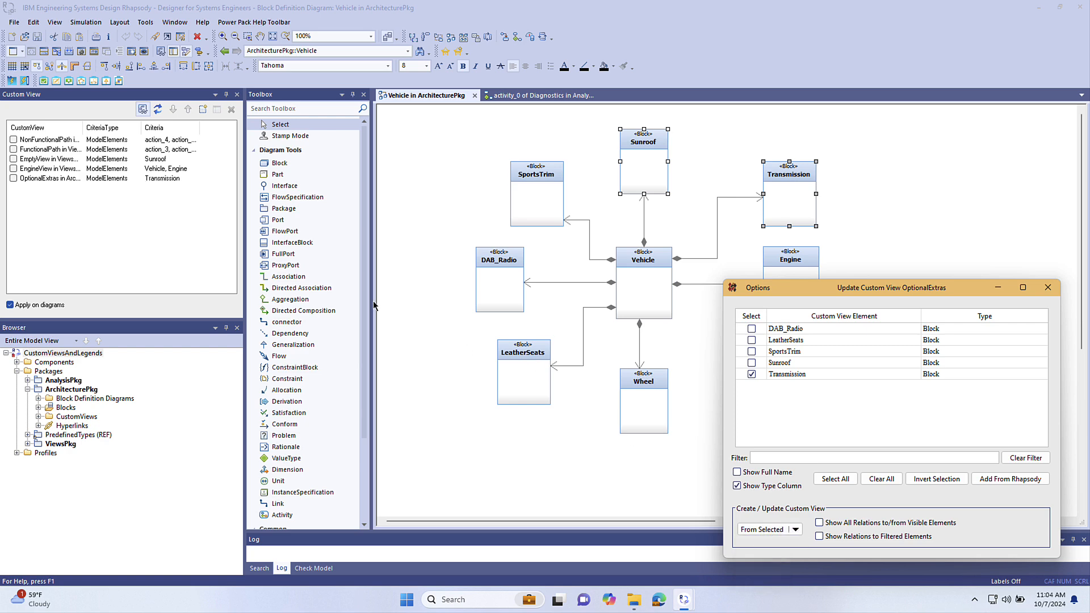
left_click(14, 178)
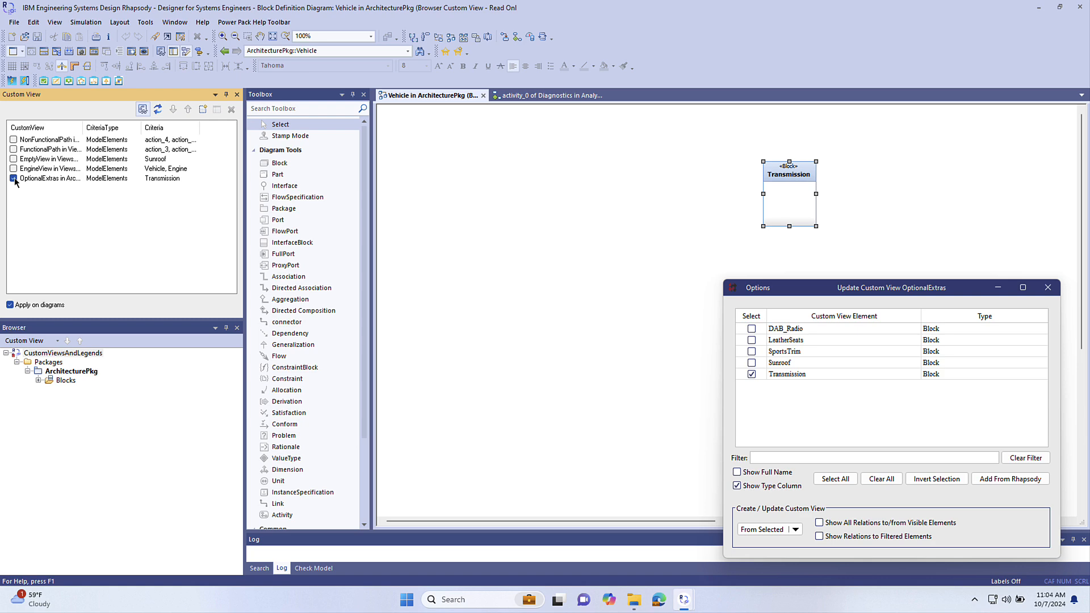
left_click(13, 179)
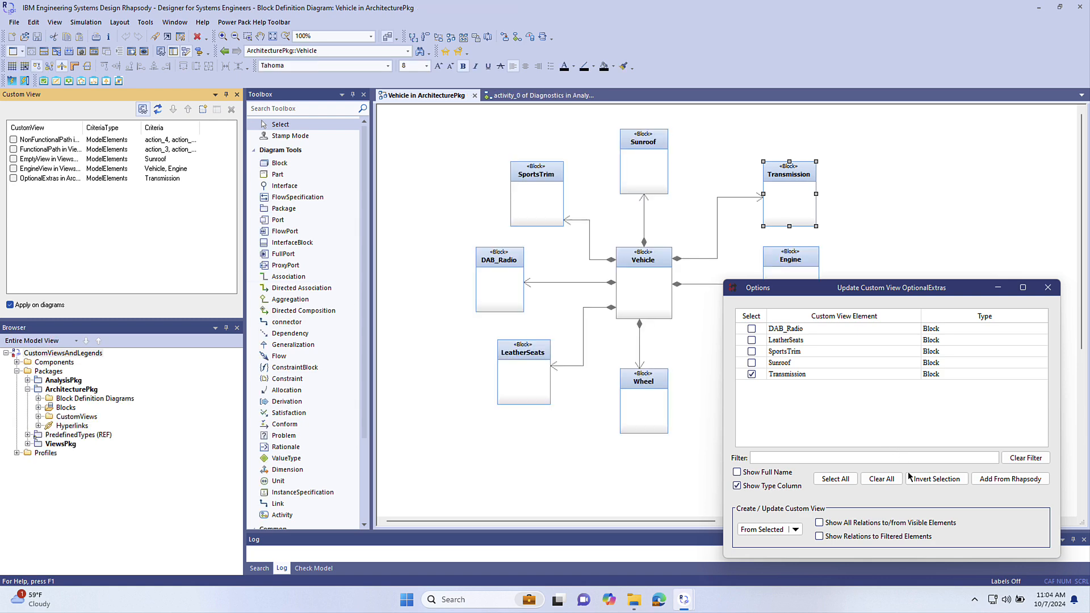
- Invert the element selection, update OptionalExtras from the selected elements, and toggle the view on and off to check it
left_click(938, 480)
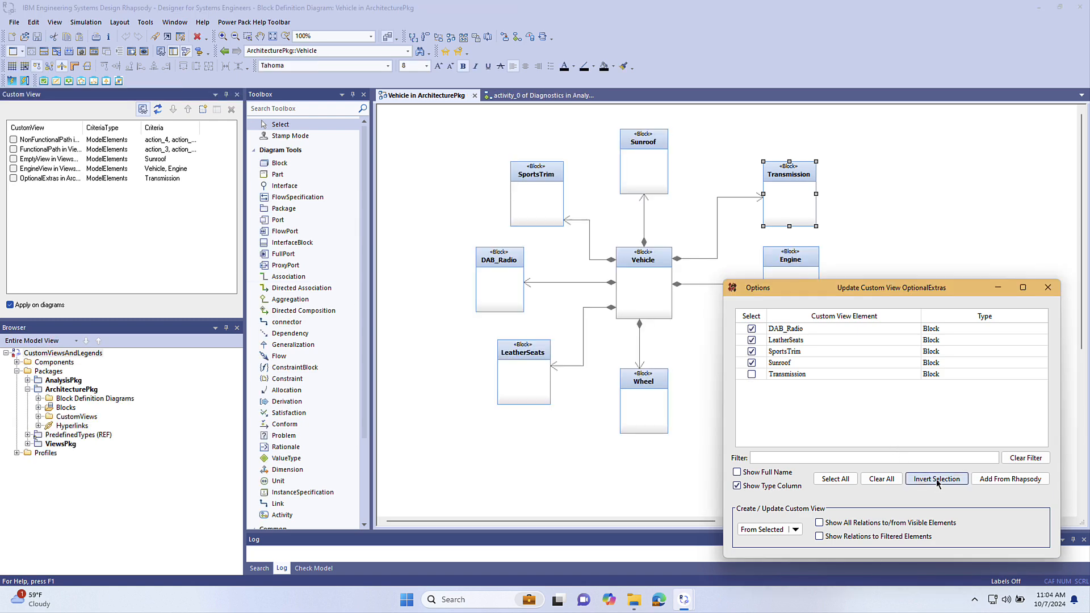
left_click(761, 530)
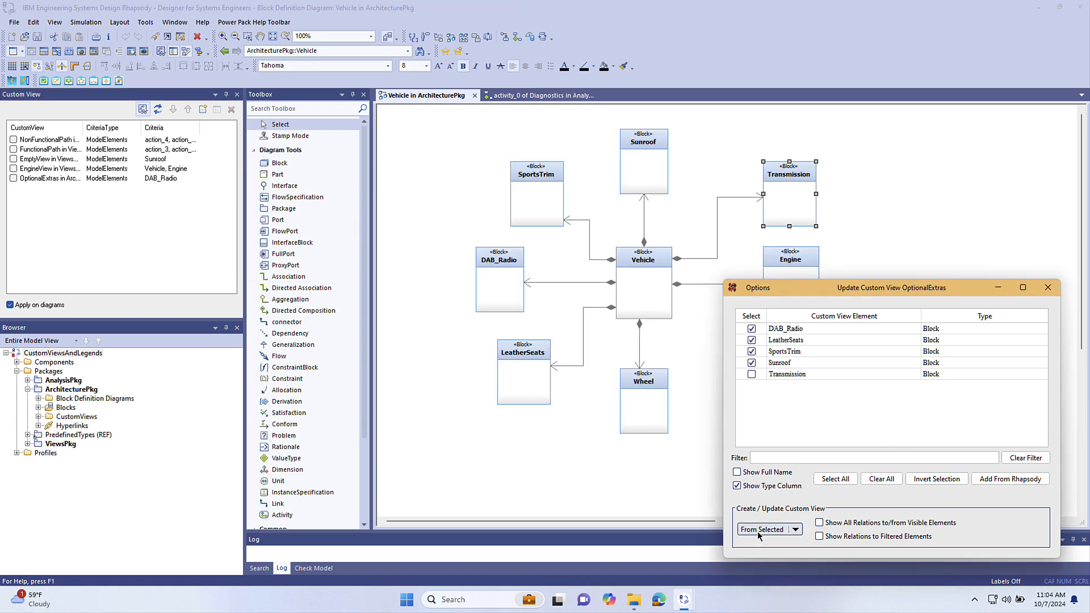
left_click(14, 179)
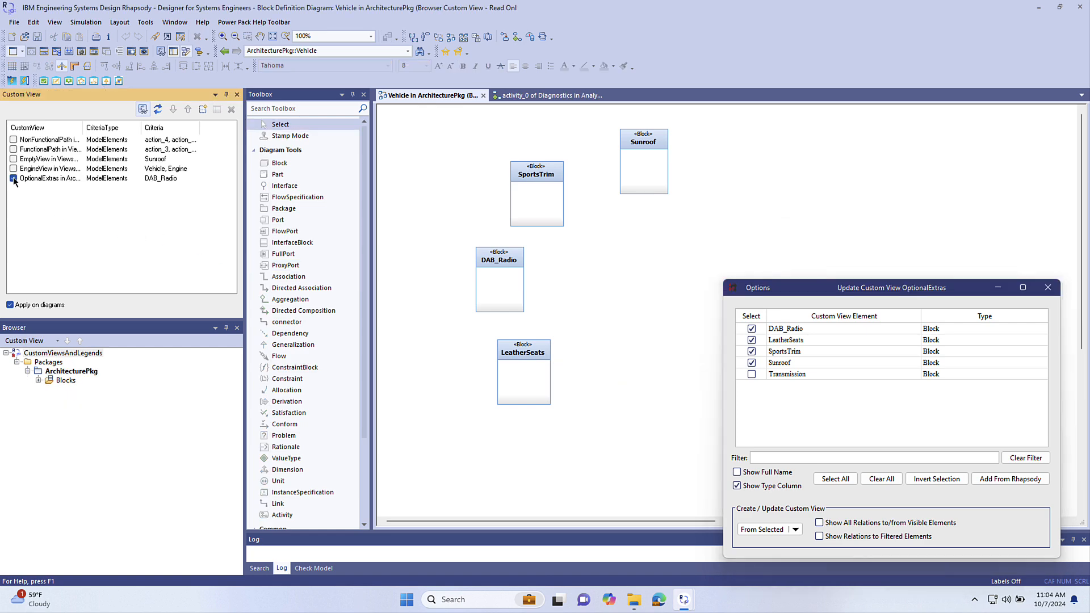
left_click(13, 178)
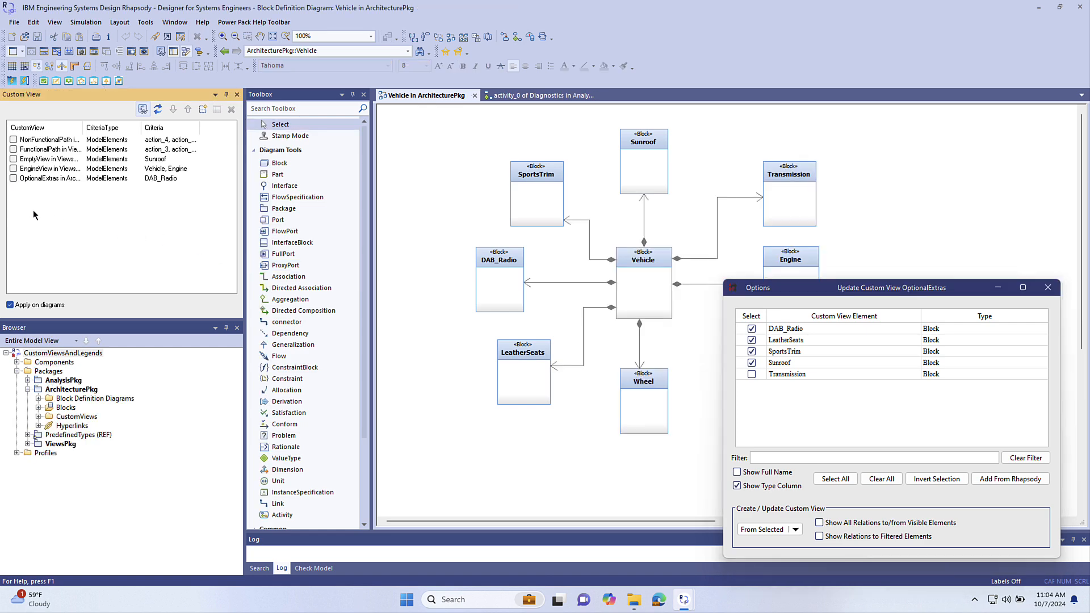
- Filter the element table by "s", update OptionalExtras with the From Visible option, and toggle the view on and off
left_click(828, 459)
type("s")
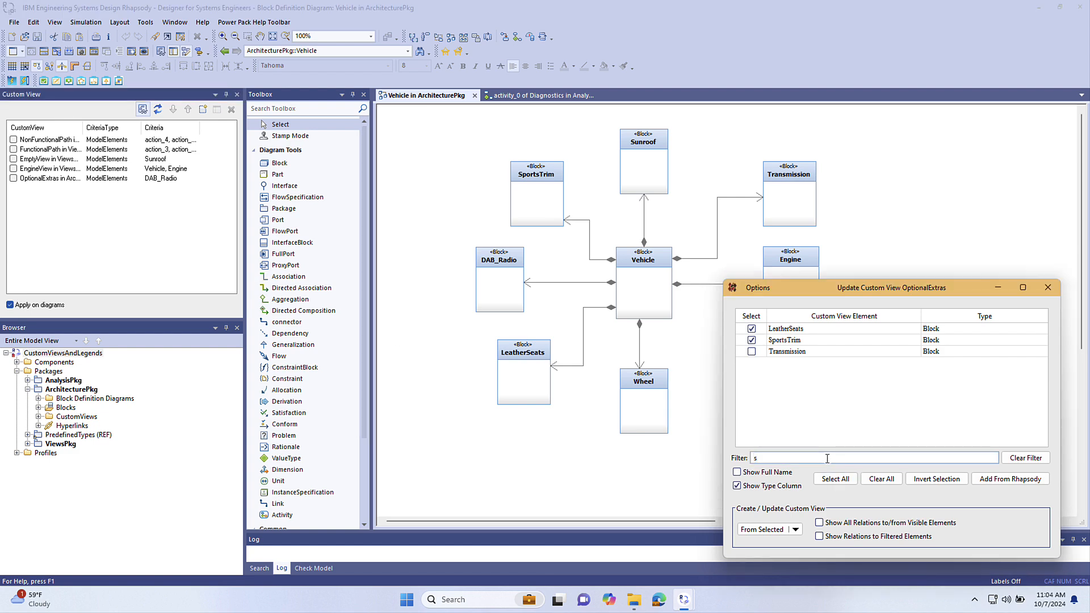
left_click(795, 529)
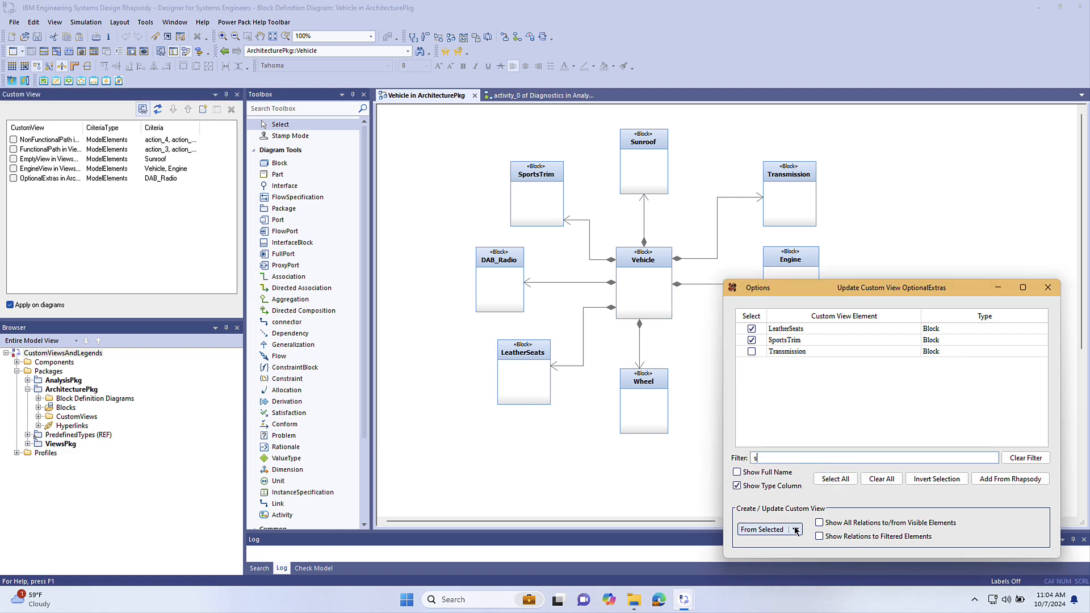
left_click(781, 573)
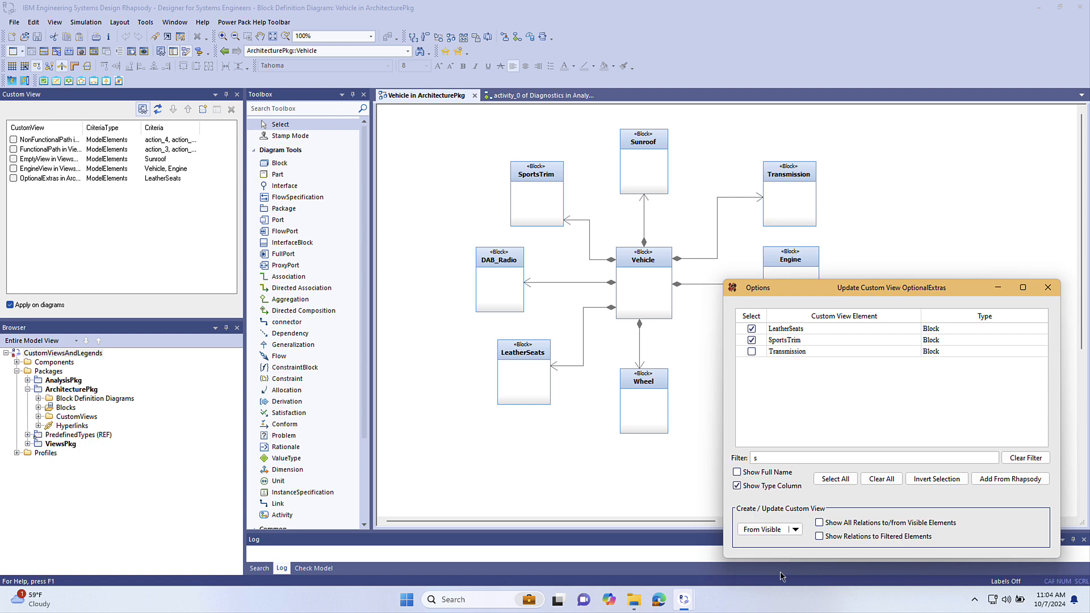
left_click(14, 178)
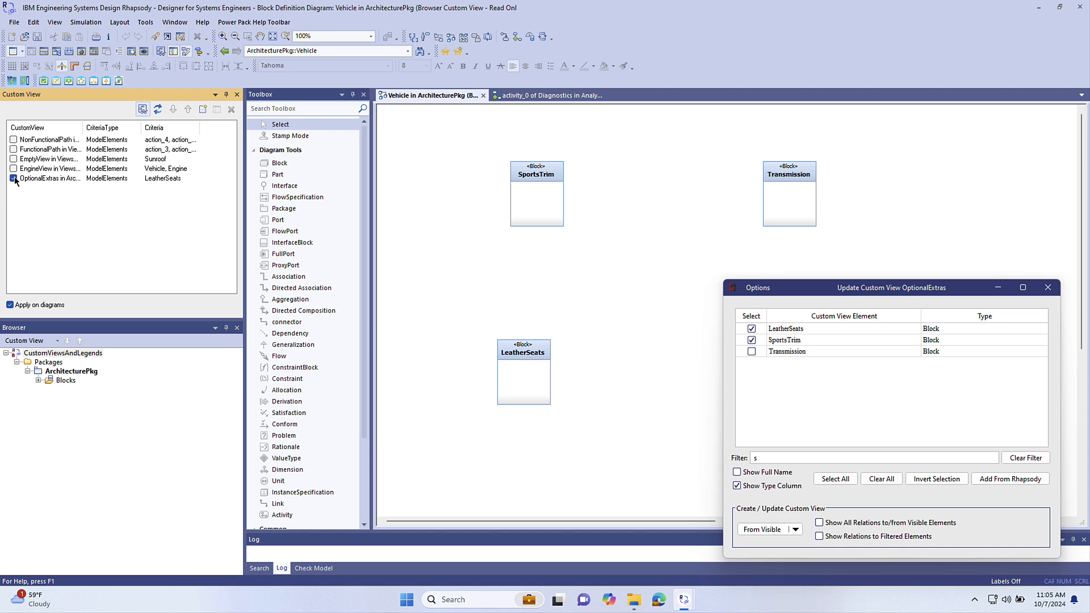
left_click(14, 179)
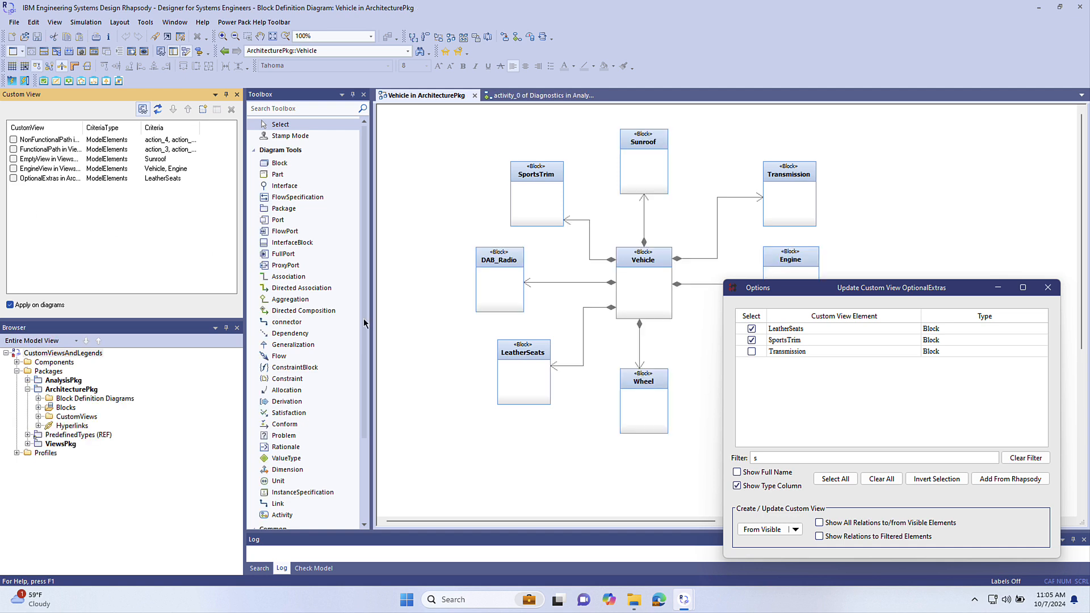
- Update OptionalExtras with From Selected while the filter is active, toggle the view on and off, and close the update dialog
left_click(796, 529)
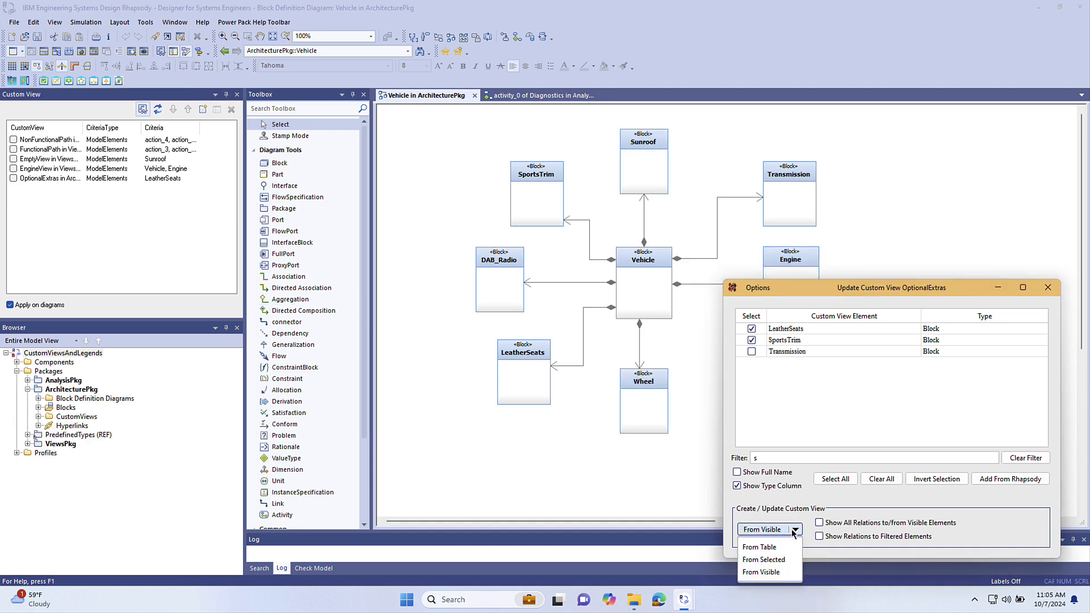
left_click(786, 558)
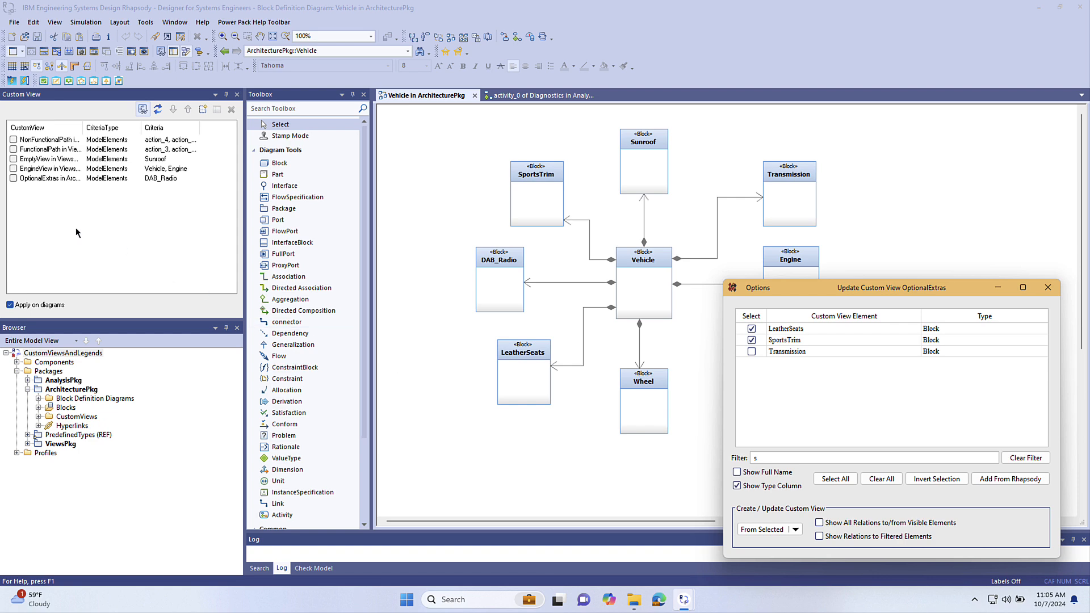
left_click(14, 179)
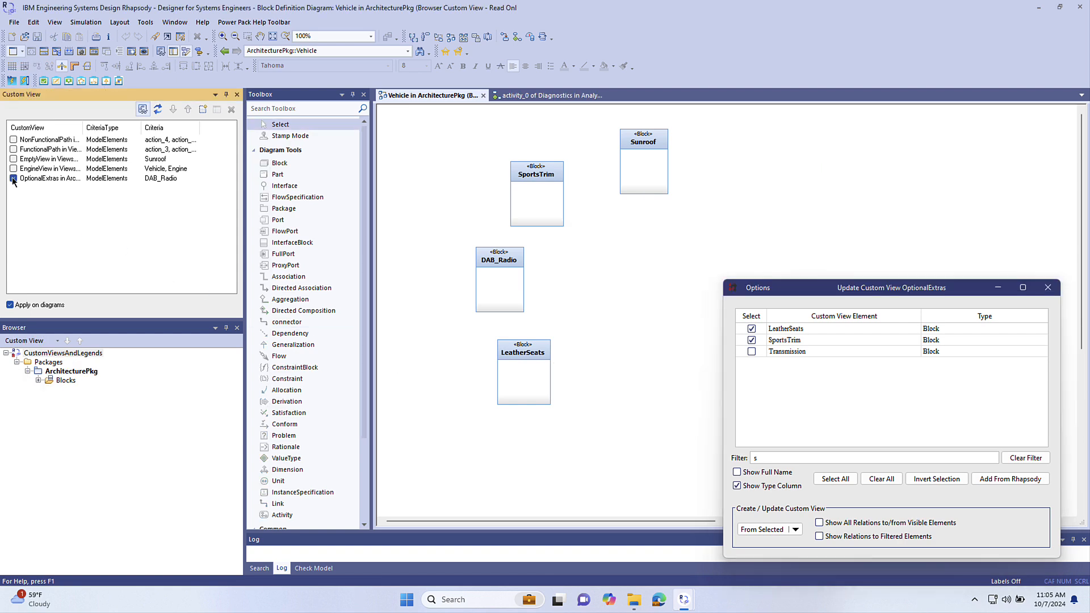
left_click(13, 179)
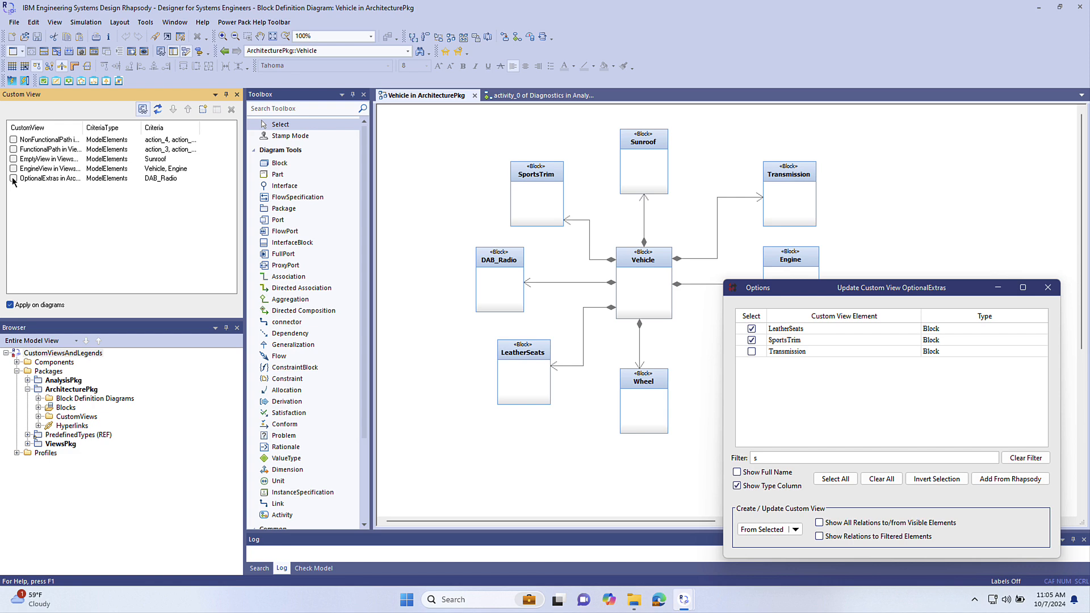
left_click(1048, 288)
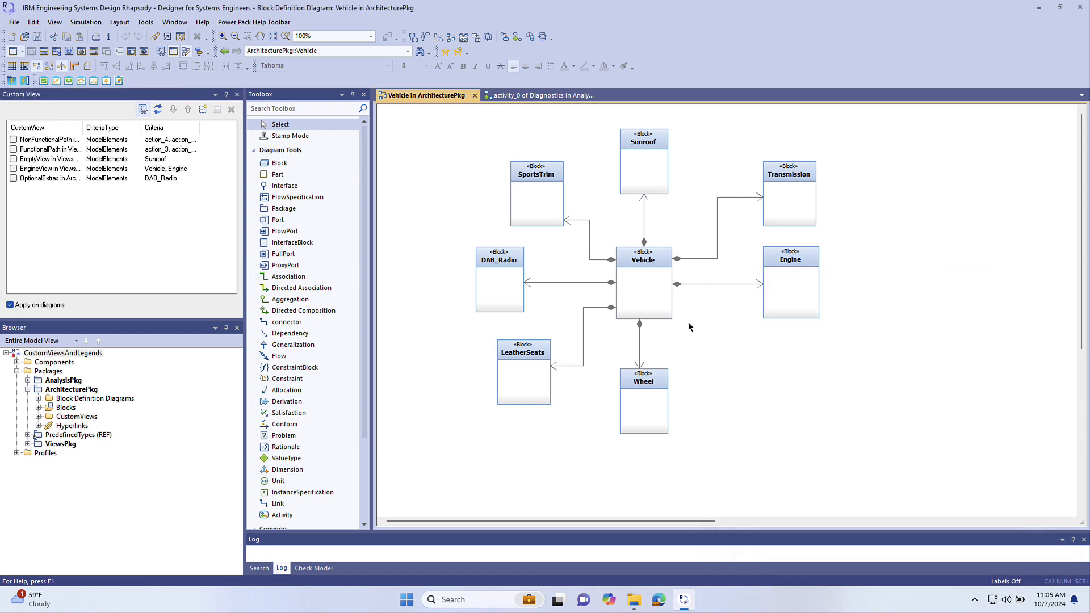
- Create a custom view in ArchitecturePkg from the Vehicle, Transmission, Engine and Wheel blocks using the Power Pack's From Table option
left_click(642, 284)
left_click(806, 219, "ctrl")
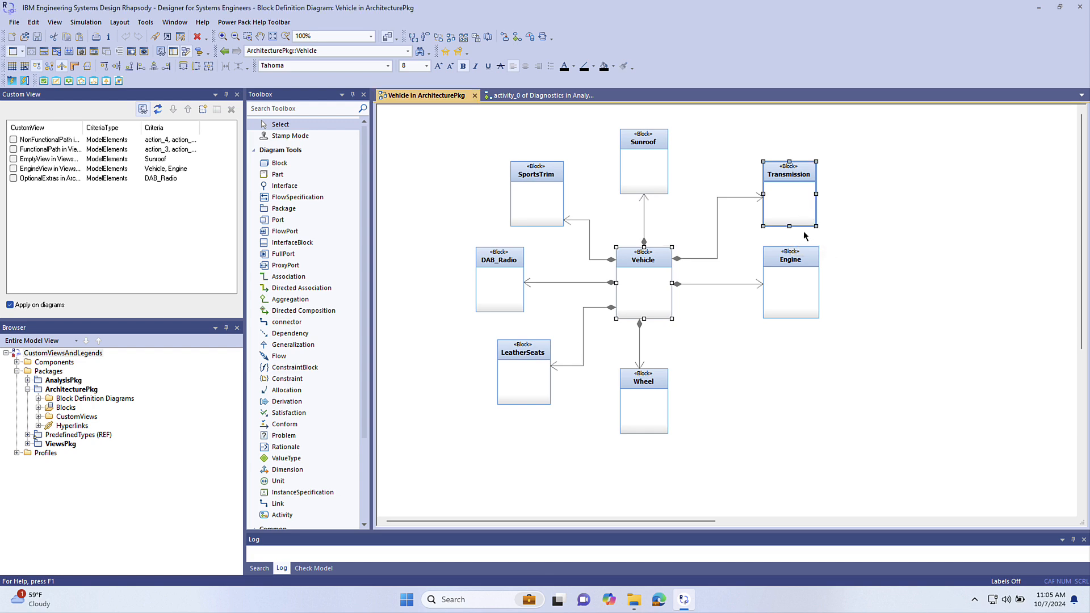
left_click(801, 284, "ctrl")
left_click(646, 399, "ctrl")
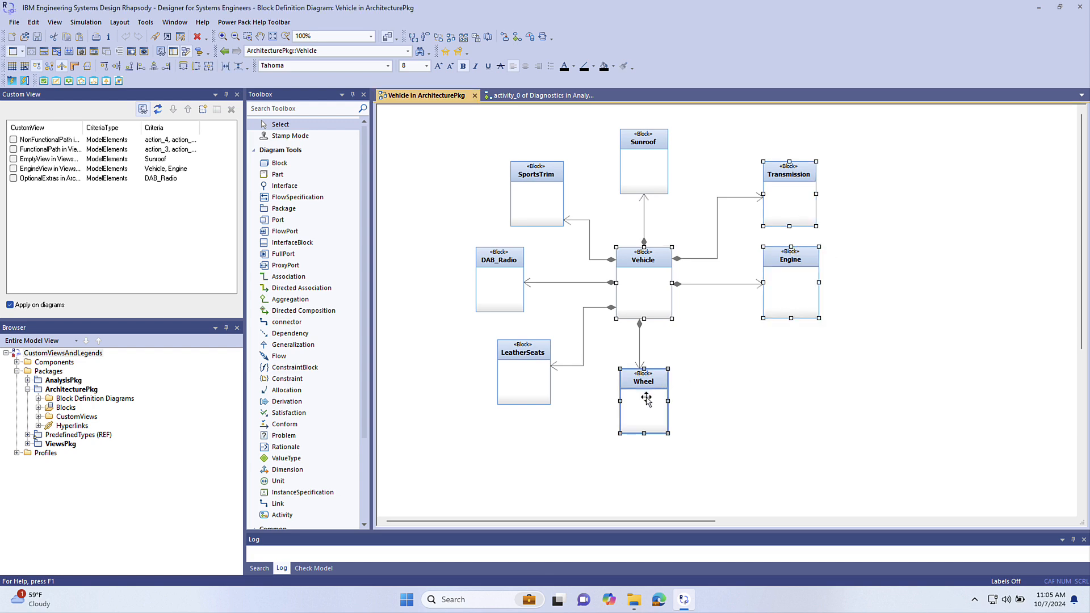
right_click(647, 400)
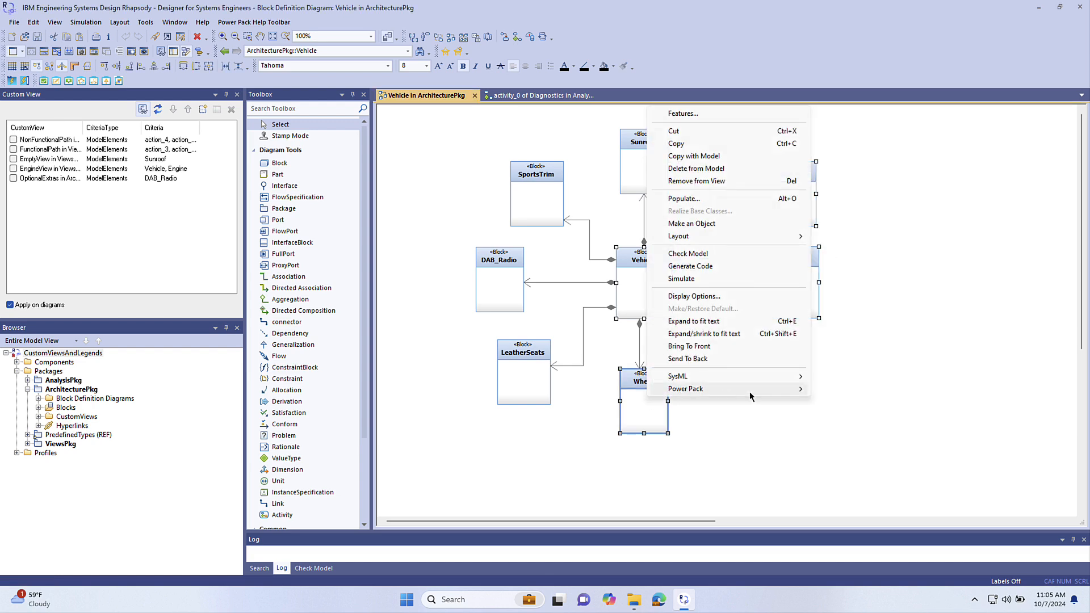
mouse_move(750, 391)
mouse_move(881, 428)
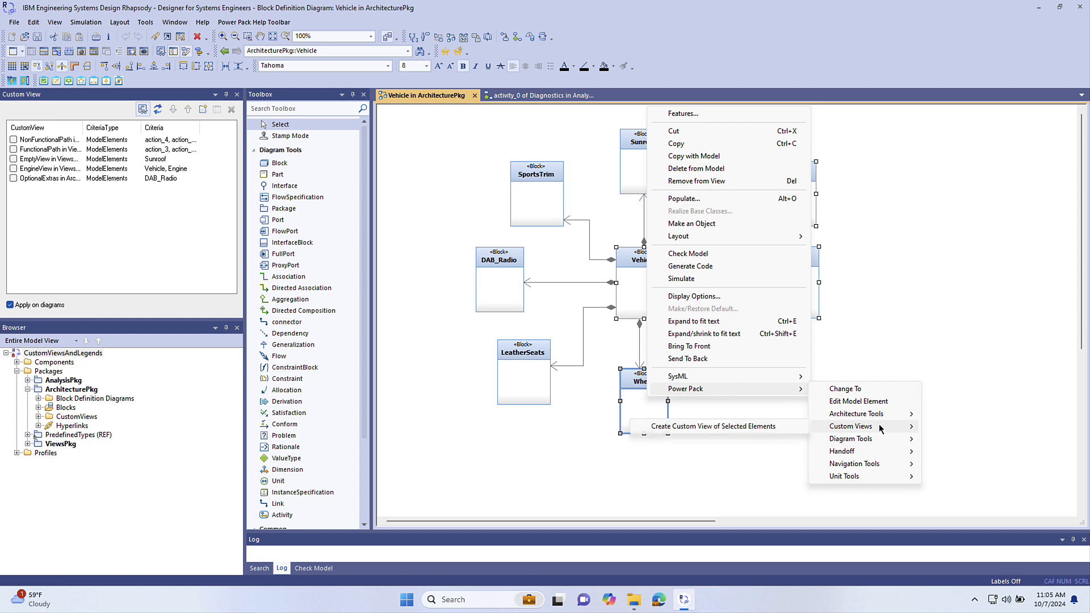
left_click(793, 427)
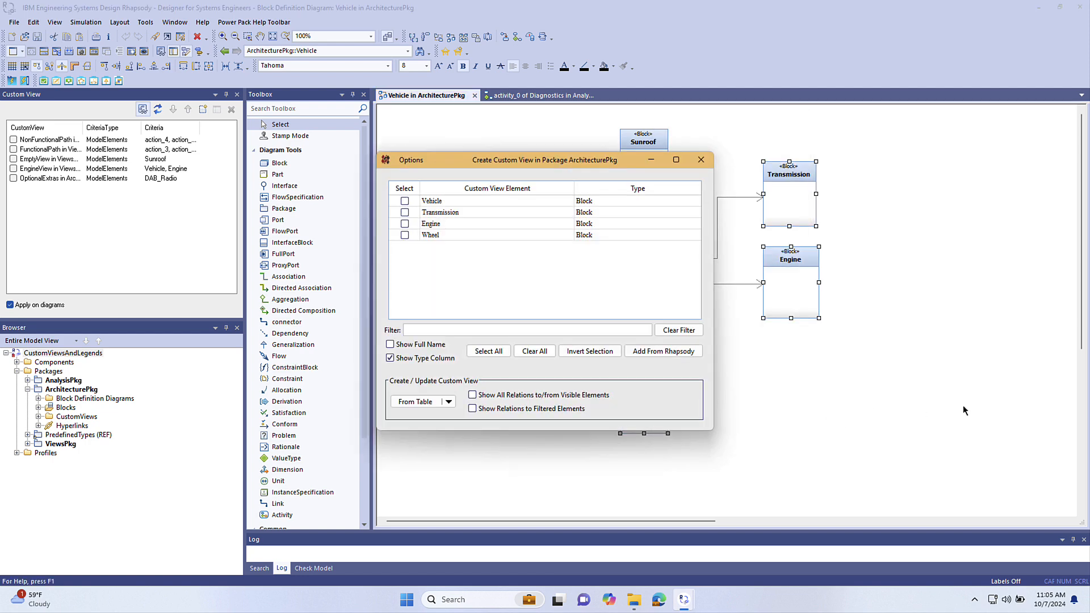
left_click(415, 402)
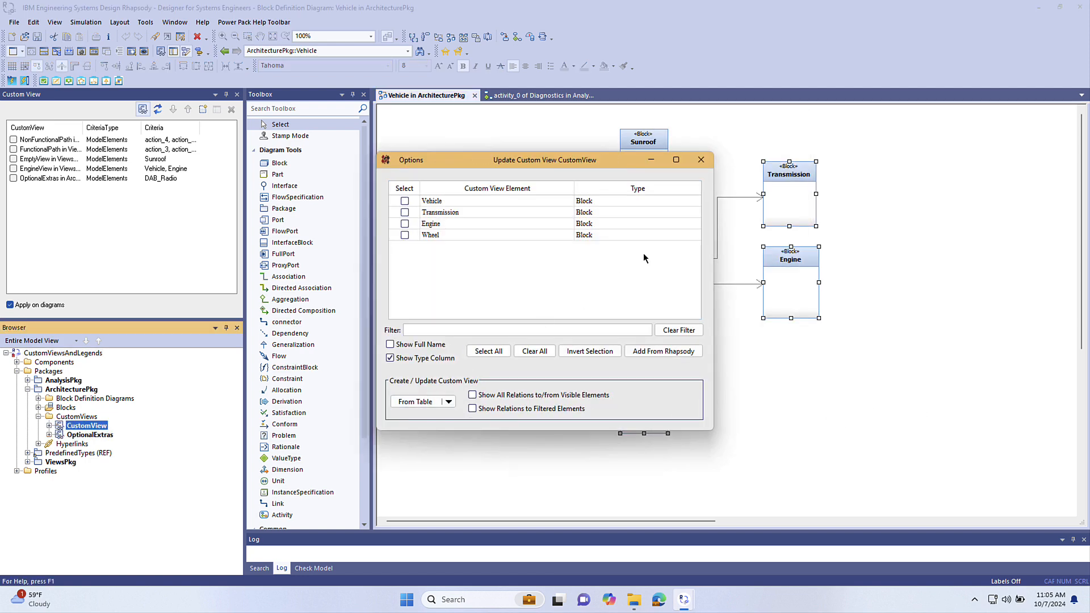
left_click(701, 159)
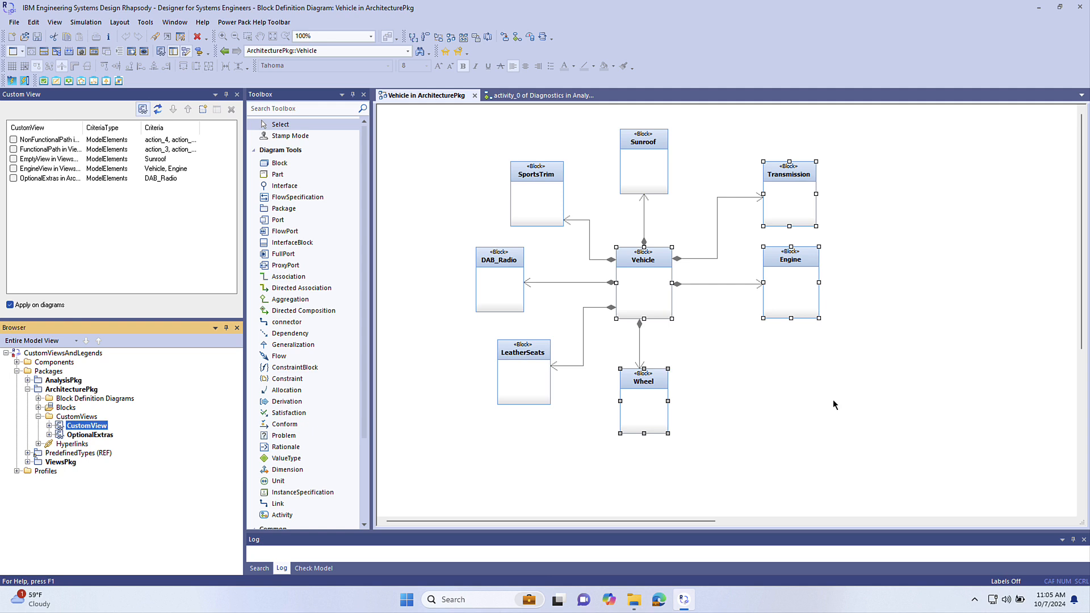
- Rename the new custom view in ArchitecturePkg as Essentials, and toggle it on and off to check it
left_click(103, 427)
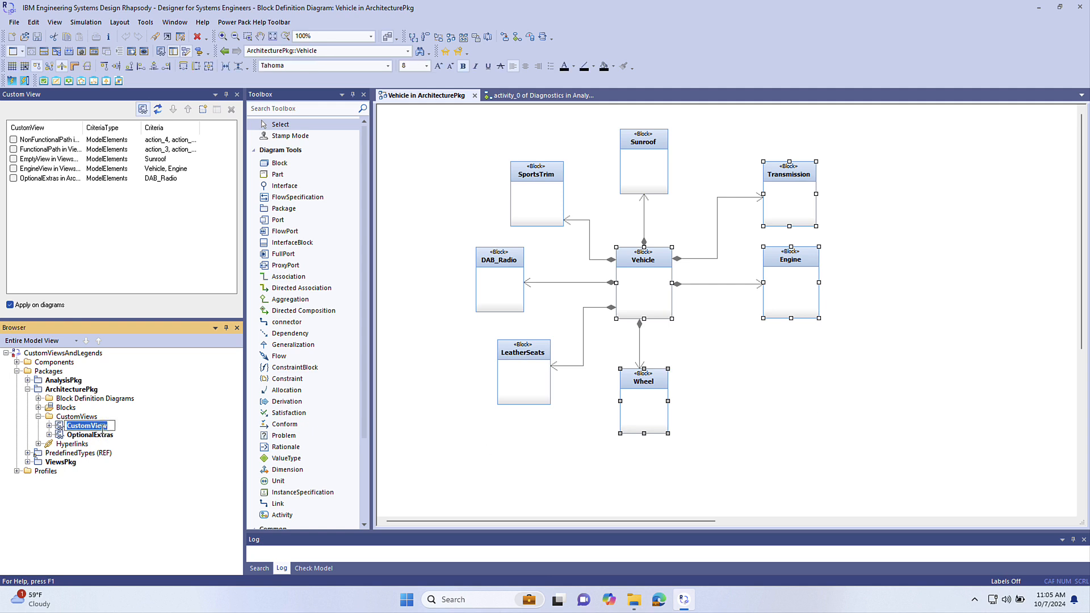
type("Essentials")
key("Return")
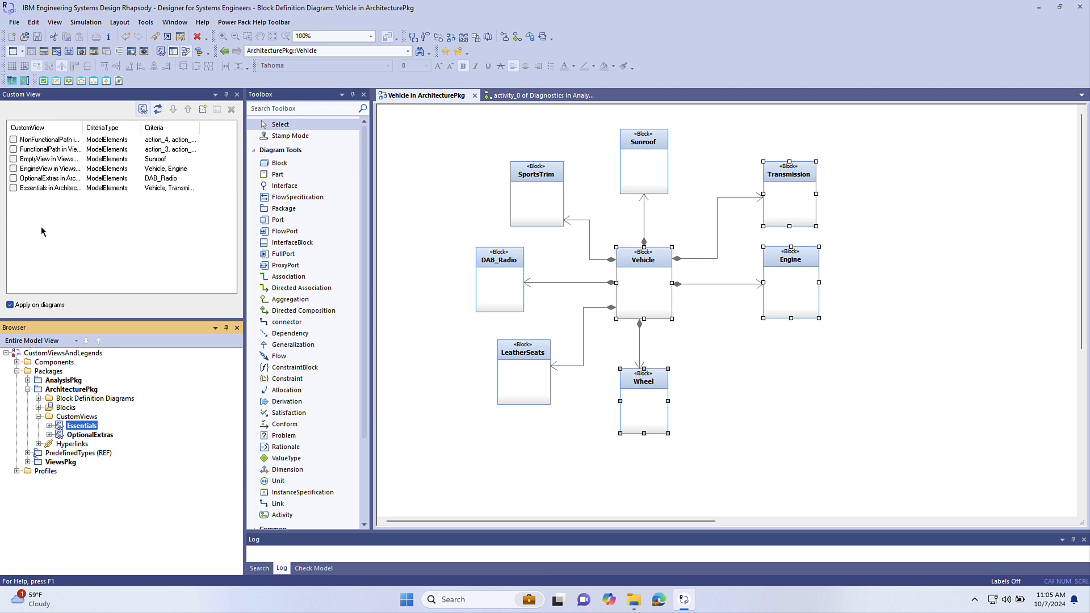
left_click(13, 188)
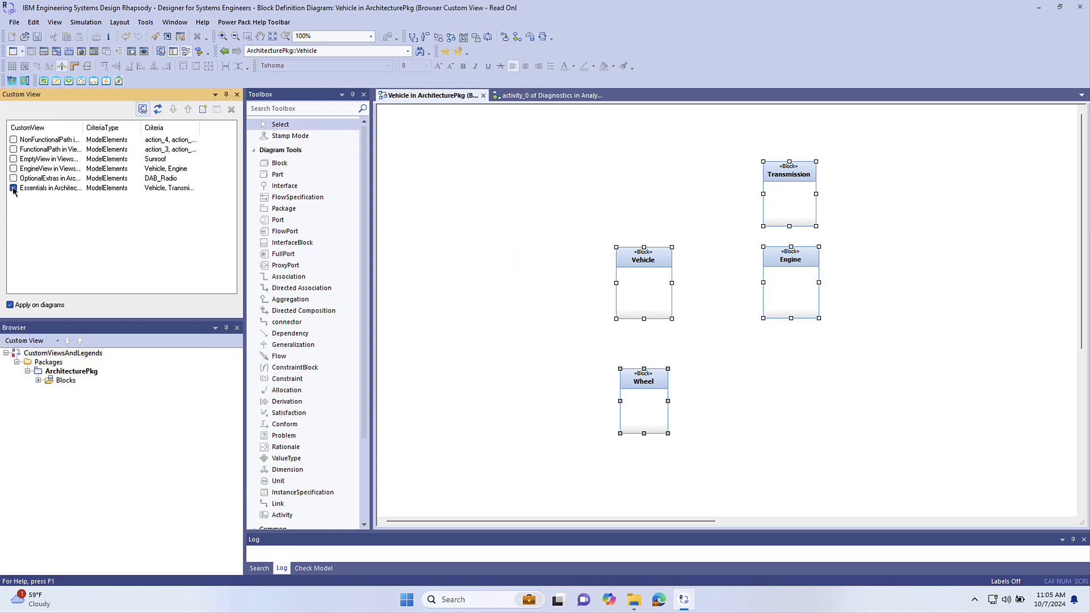
left_click(13, 189)
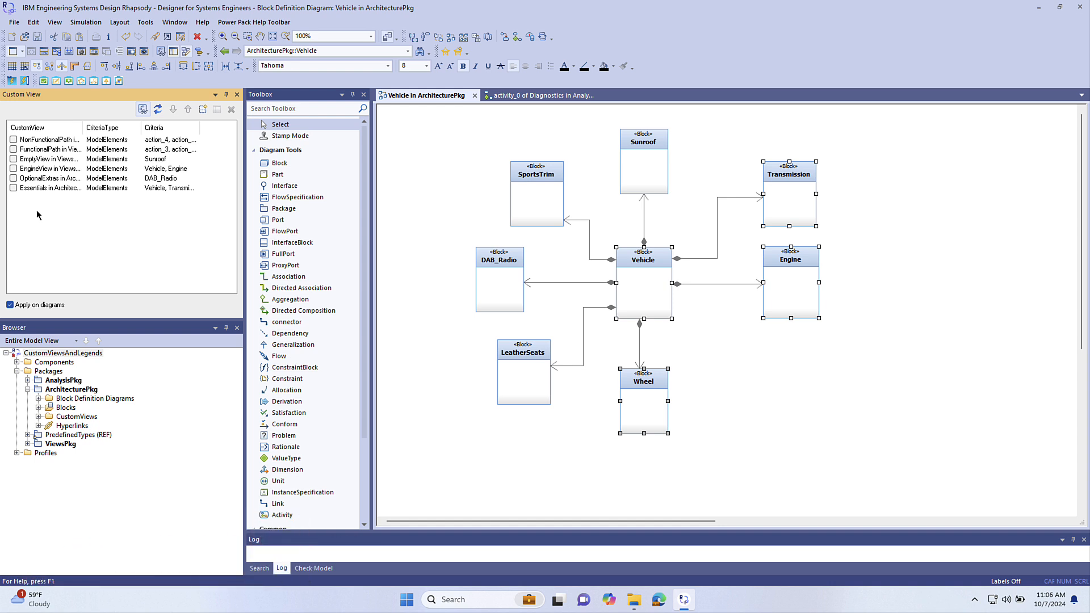
- Create a legend on the Vehicle diagram with the Power Pack's Create Legend command, with no elements selected
right_click(424, 141)
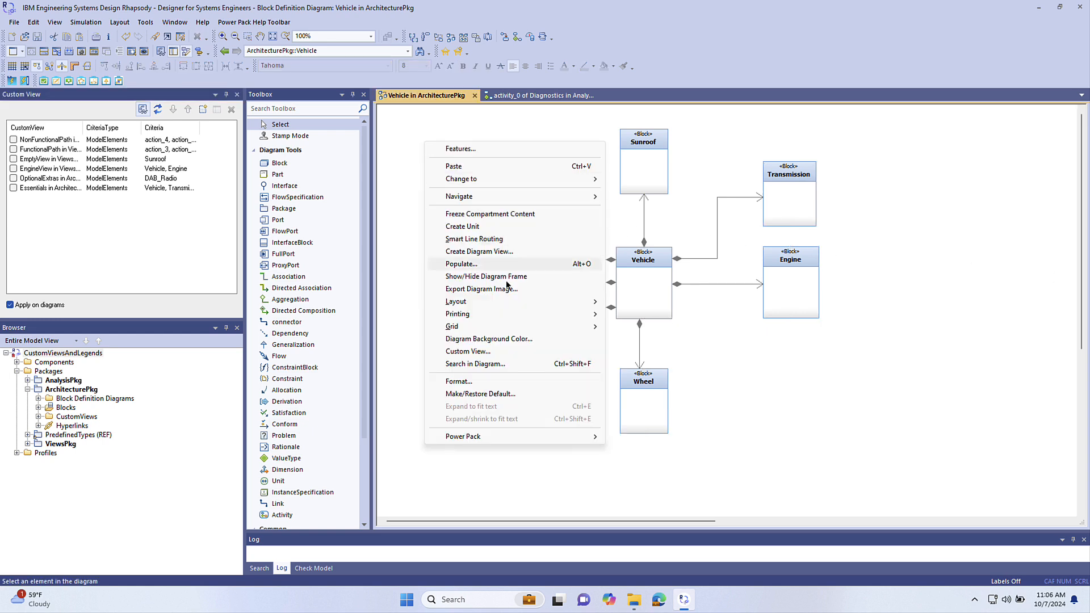
mouse_move(504, 437)
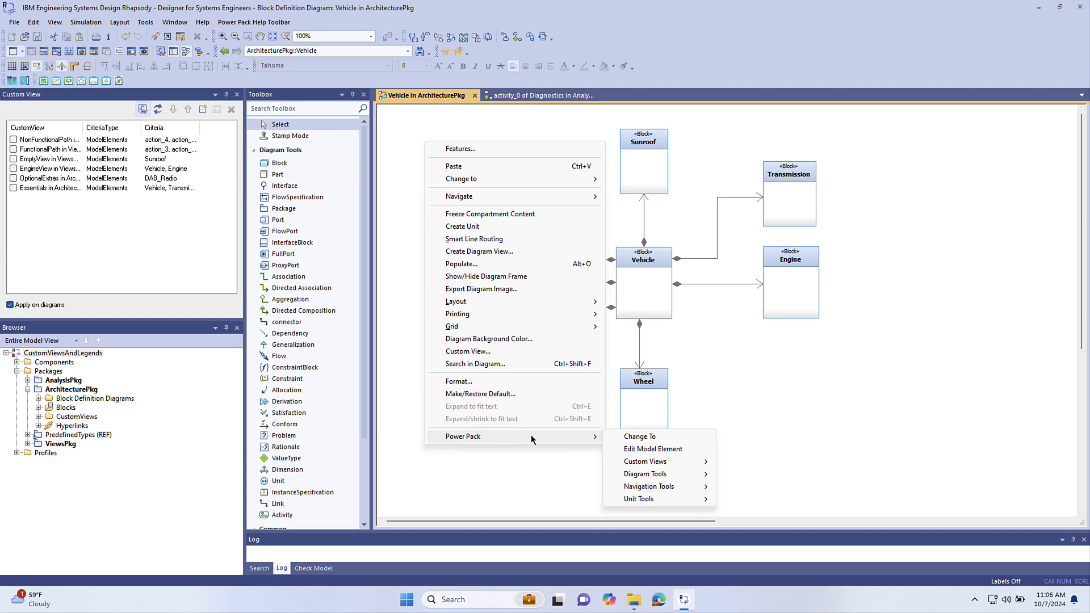
mouse_move(703, 463)
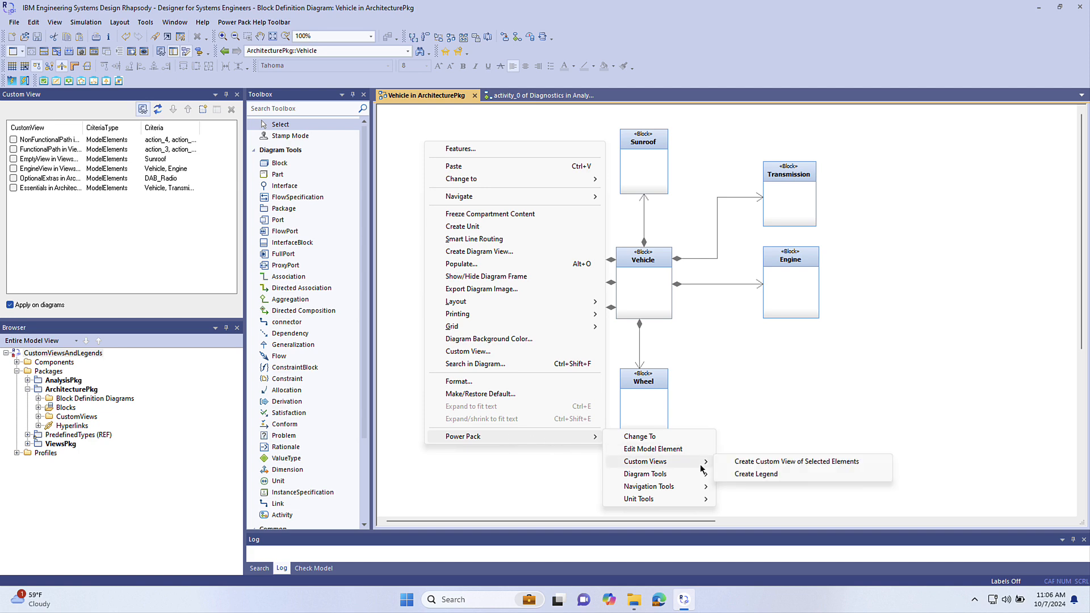
left_click(738, 473)
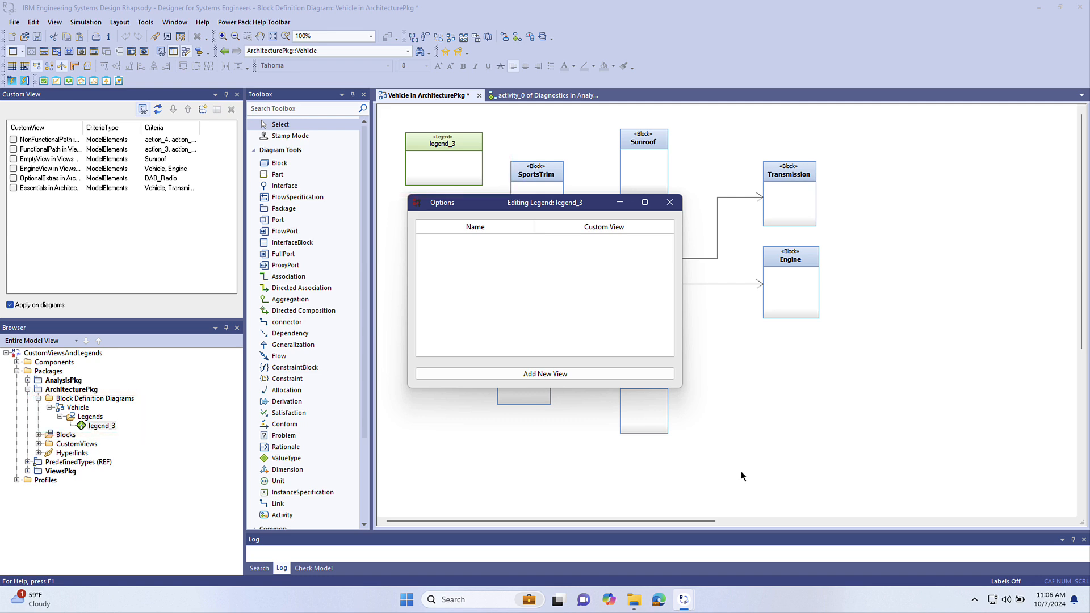
- Add a legend entry linked to the OptionalExtras custom view, name it "Optional Extras", and close the legend editor
left_click(505, 373)
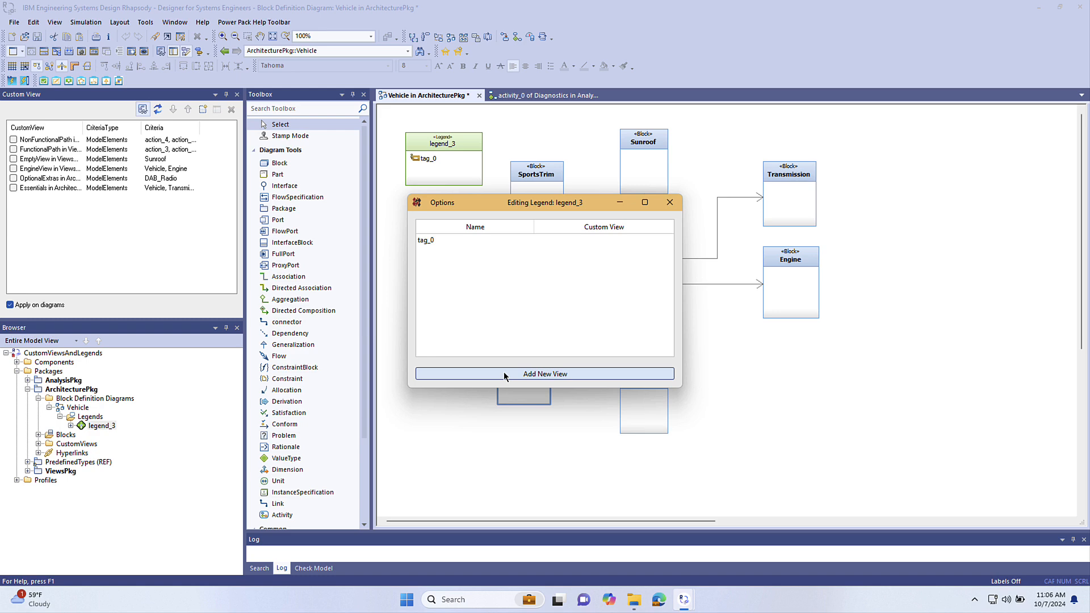
left_click(613, 240)
left_click(571, 252)
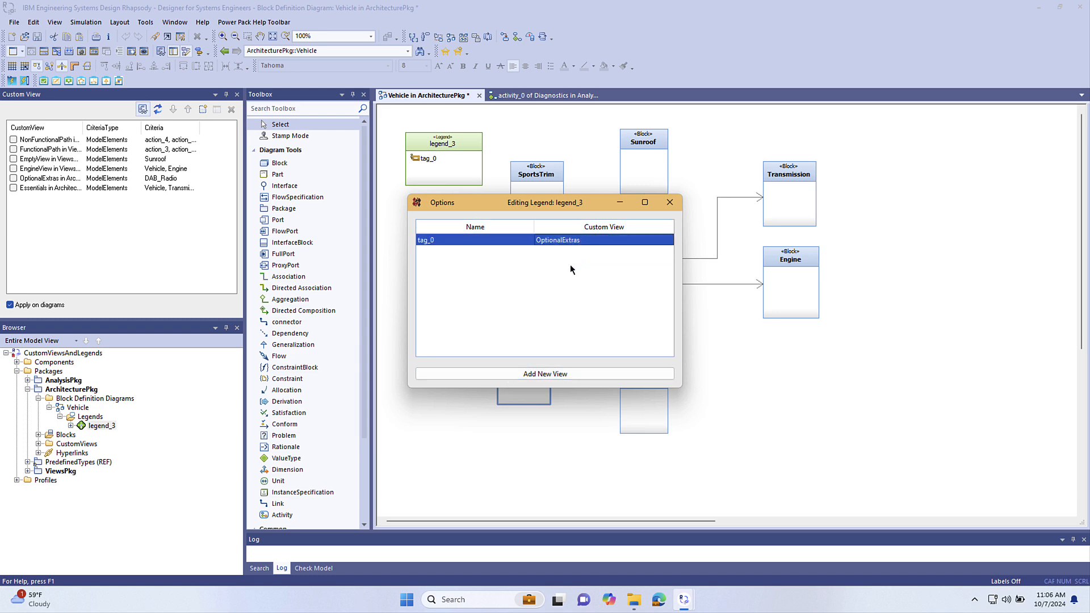
left_click(419, 240)
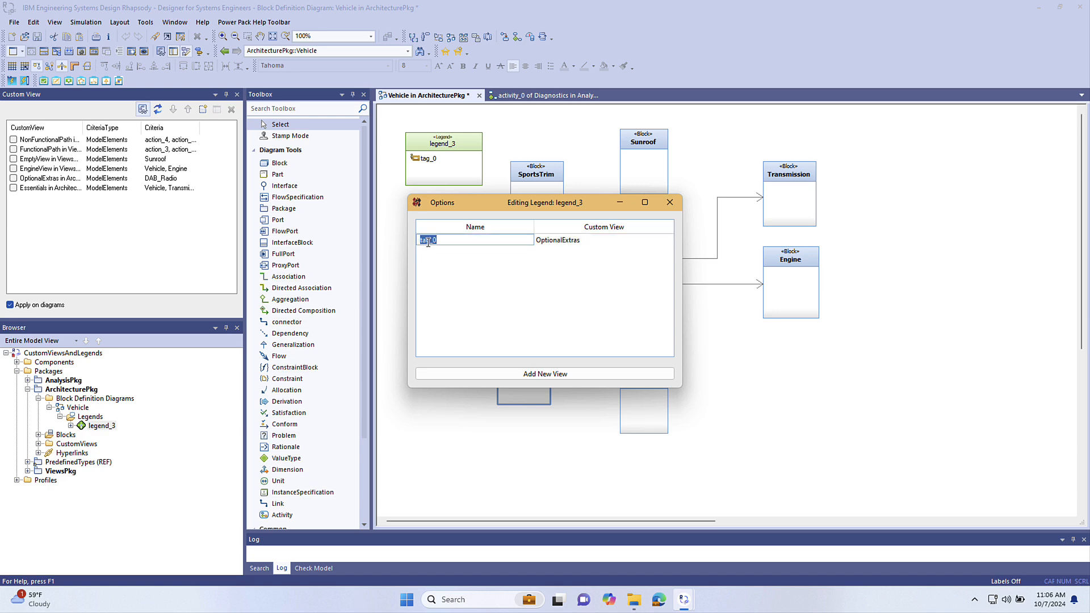
type("Optional Extras")
key("Return")
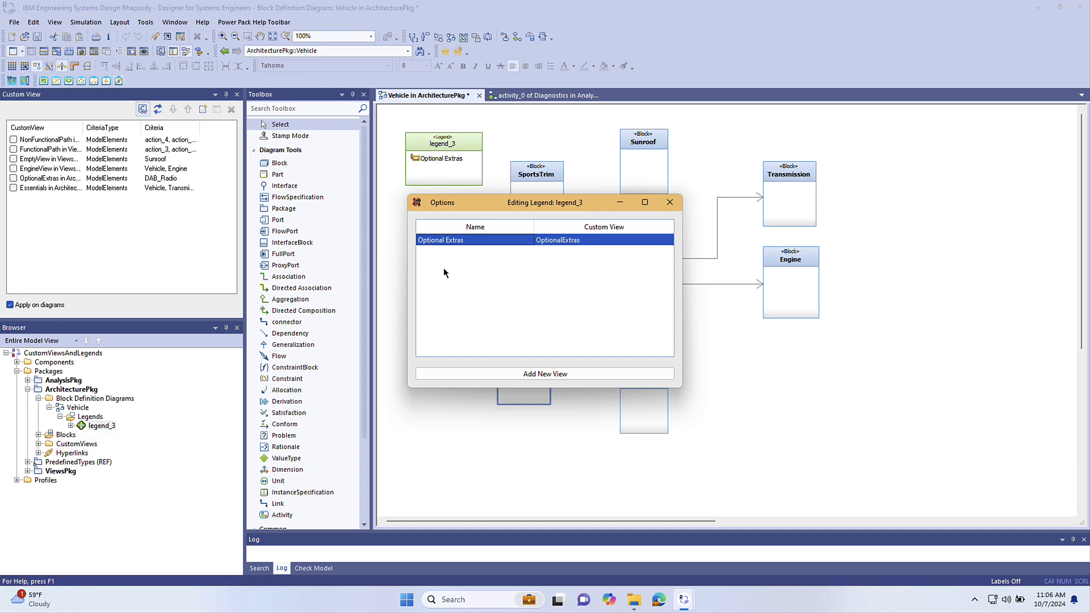
left_click(668, 205)
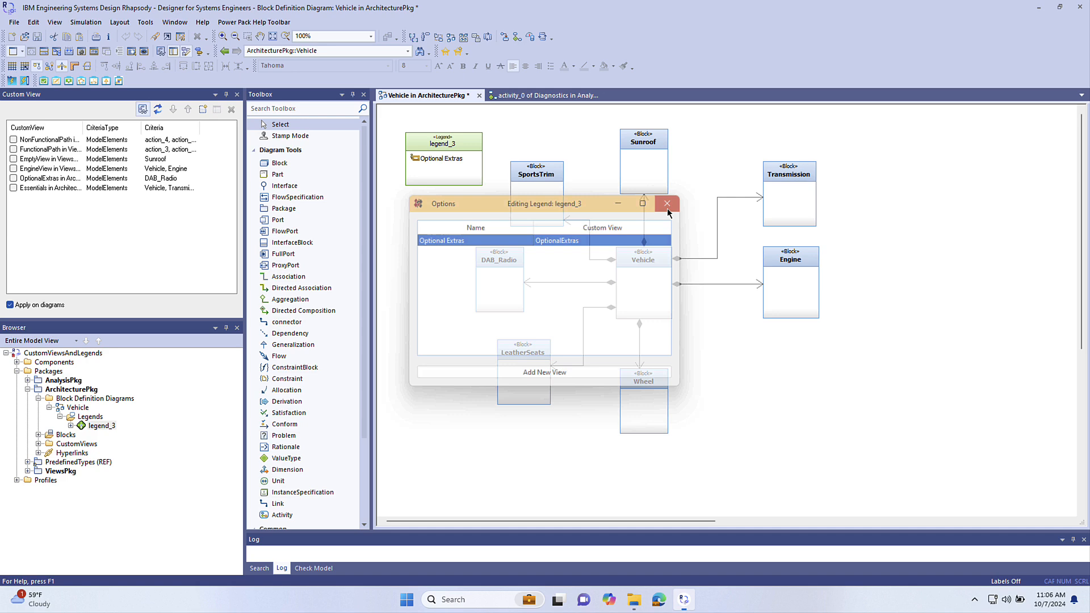
- Delete the legend on the Vehicle diagram from the model
left_click(475, 181)
right_click(437, 178)
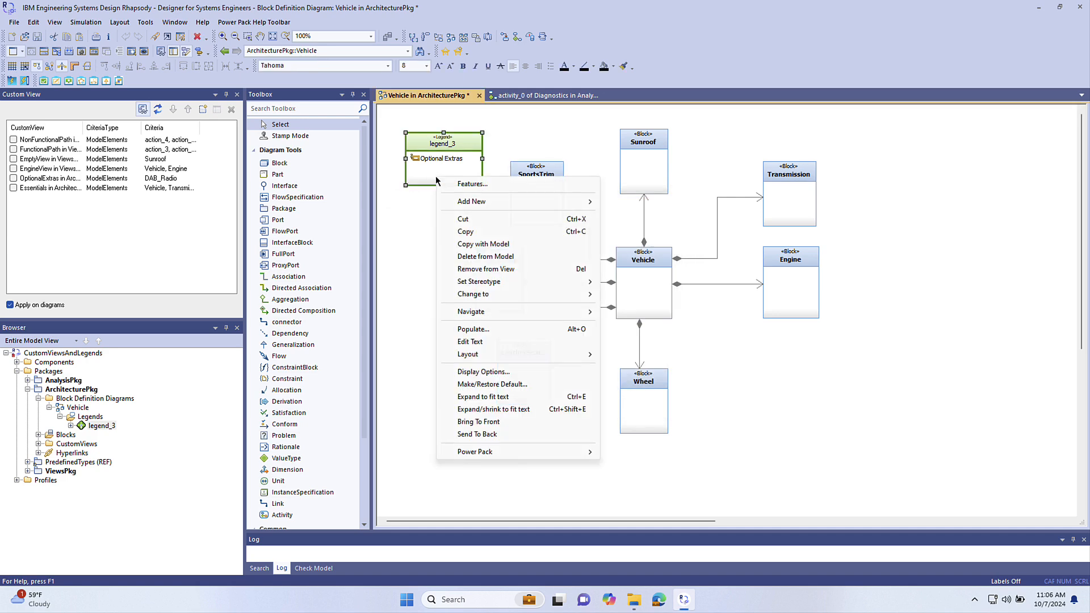
left_click(483, 257)
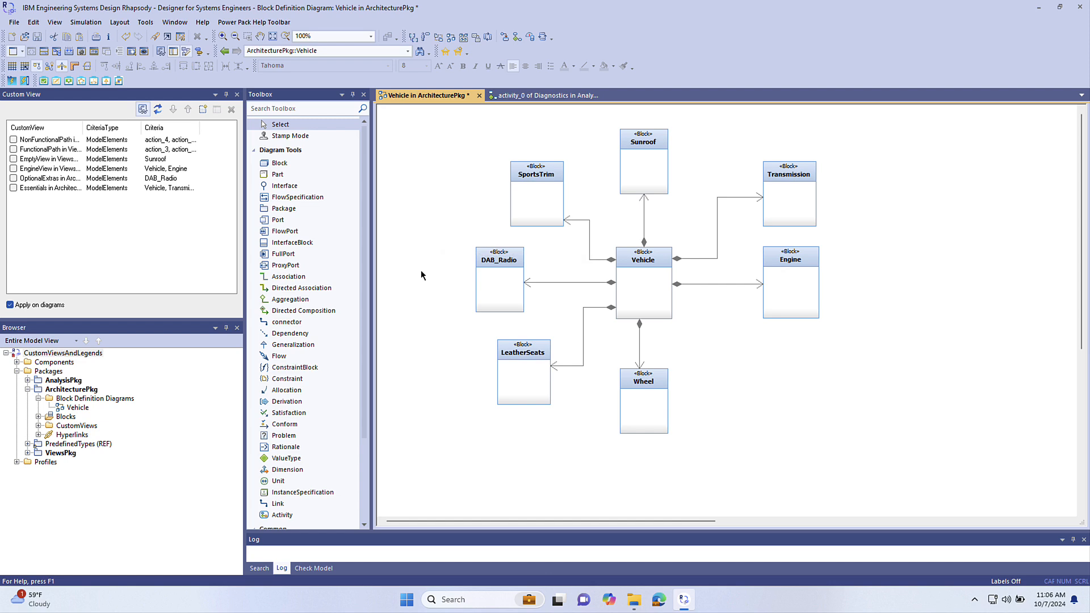
- Create a legend in ArchitecturePkg from its Essentials and OptionalExtras custom views using the Power Pack, and close the legend editor
left_click(38, 426)
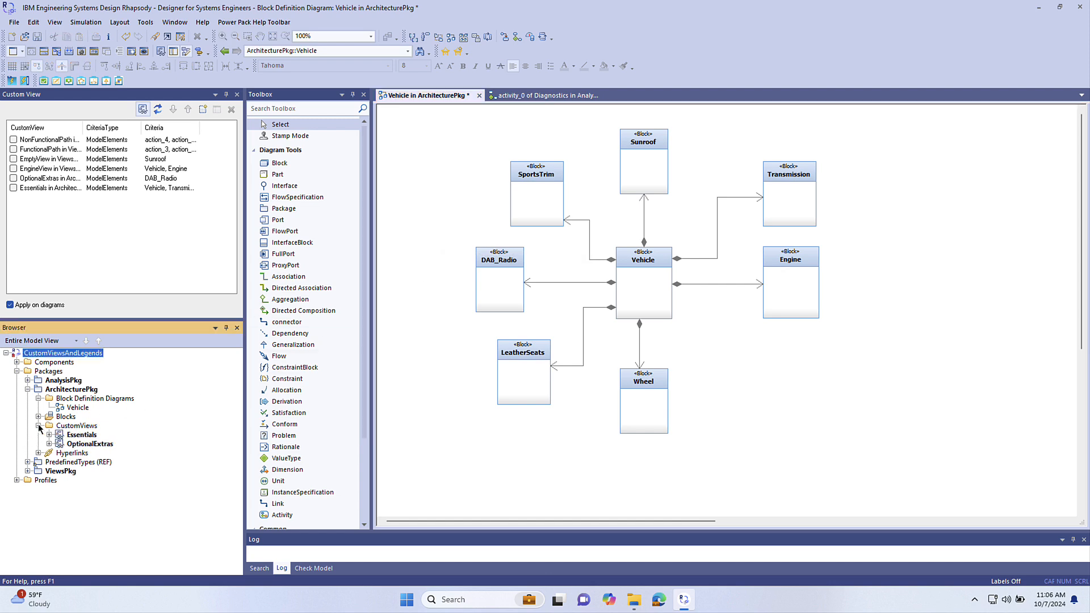
right_click(81, 426)
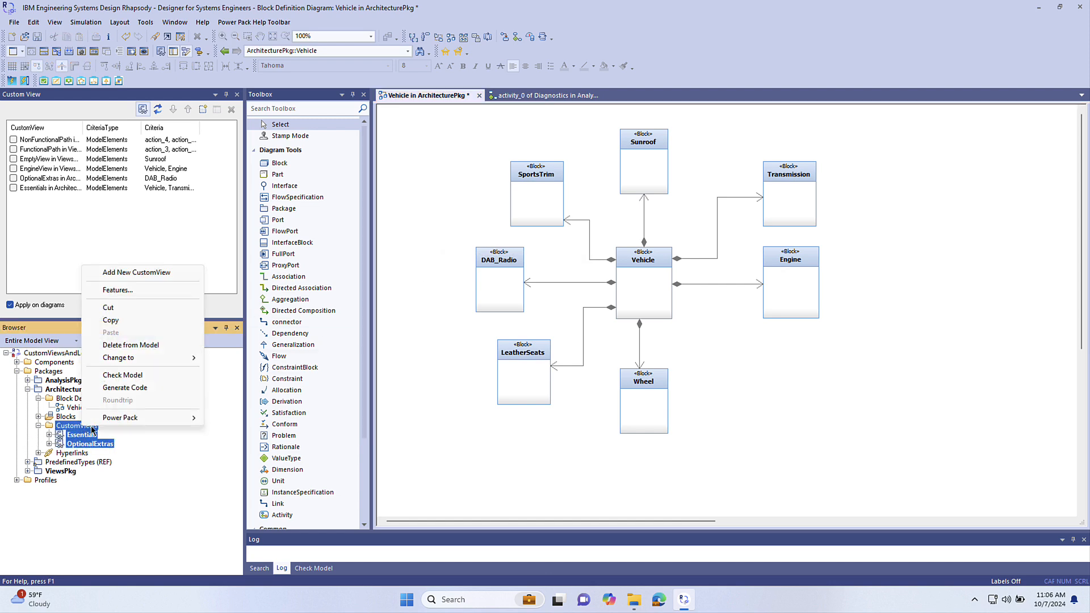
mouse_move(160, 422)
mouse_move(284, 492)
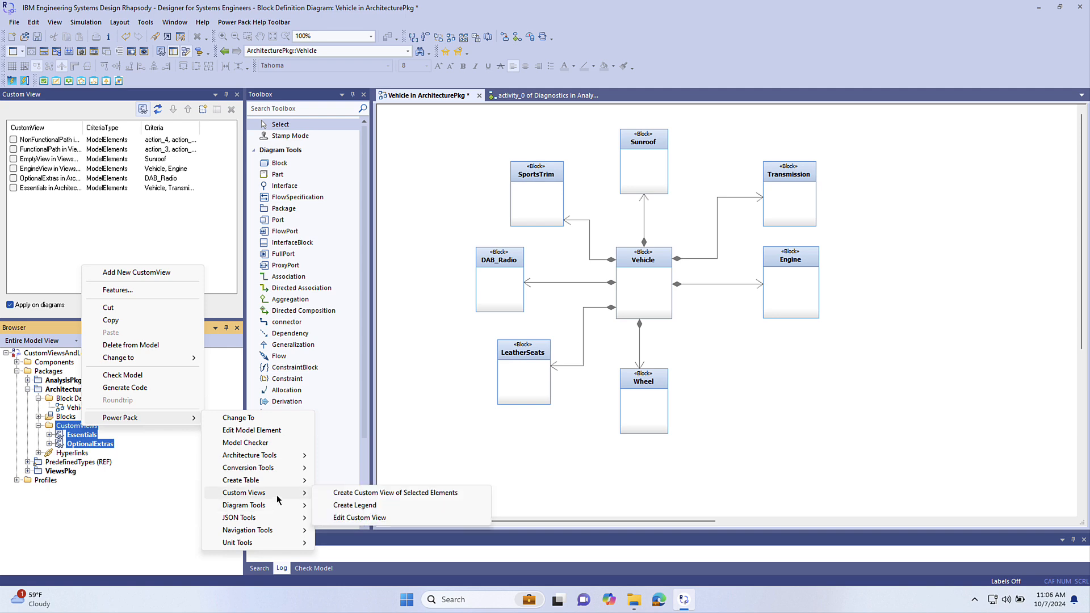
left_click(360, 507)
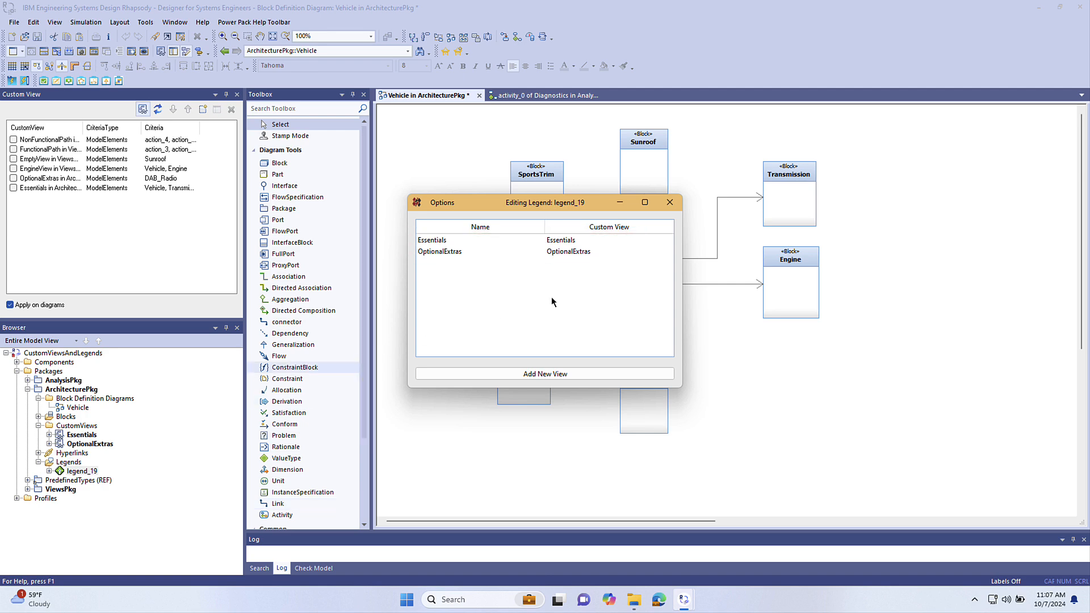
left_click(670, 202)
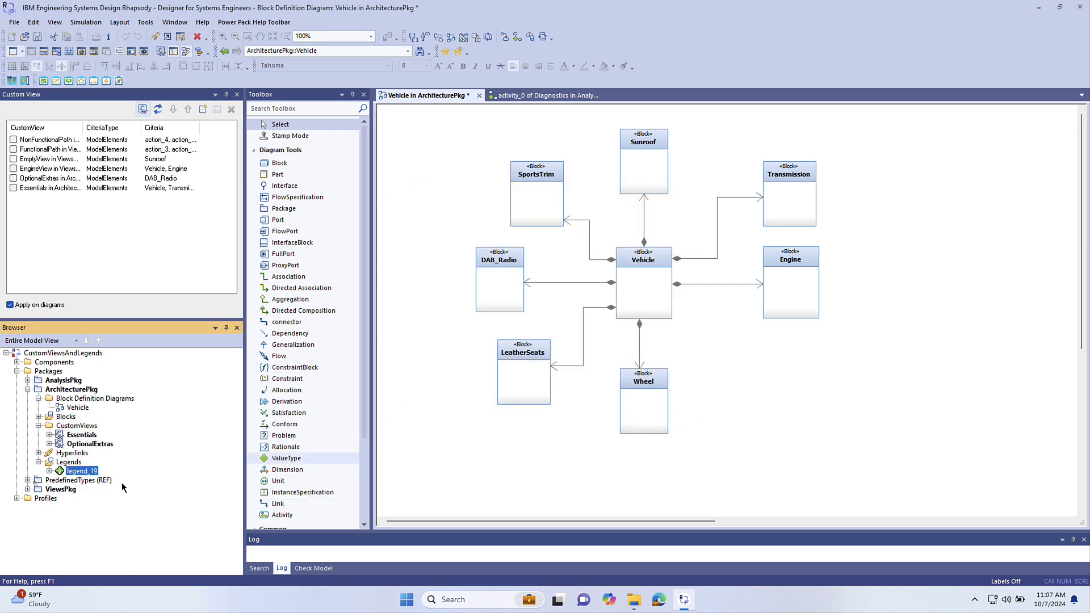
- Delete the legend under ArchitecturePkg, including all the elements it owns, from the model
left_click(90, 472)
right_click(90, 474)
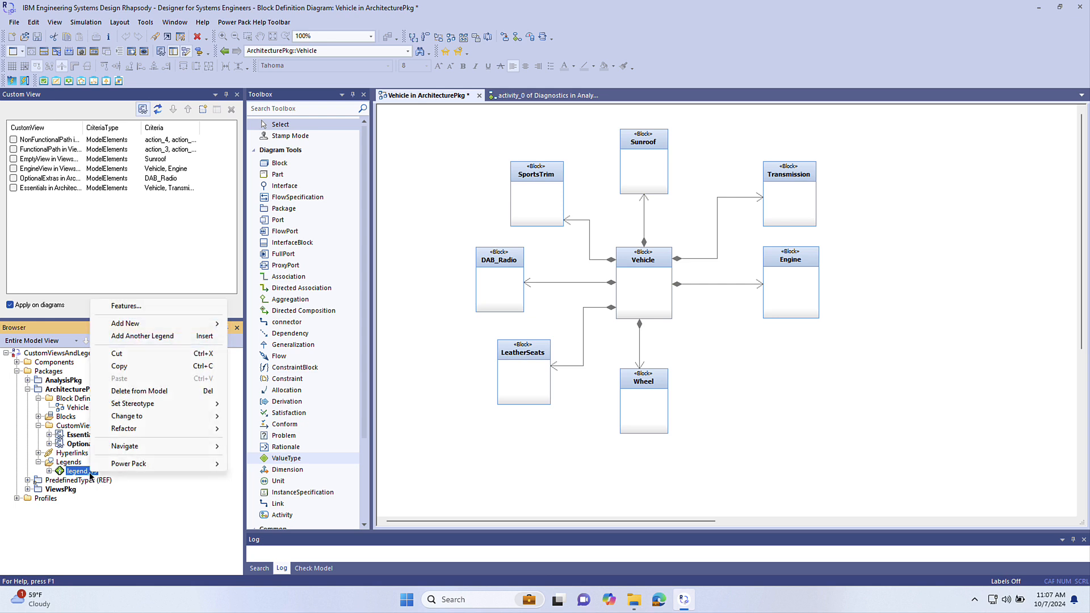
left_click(185, 392)
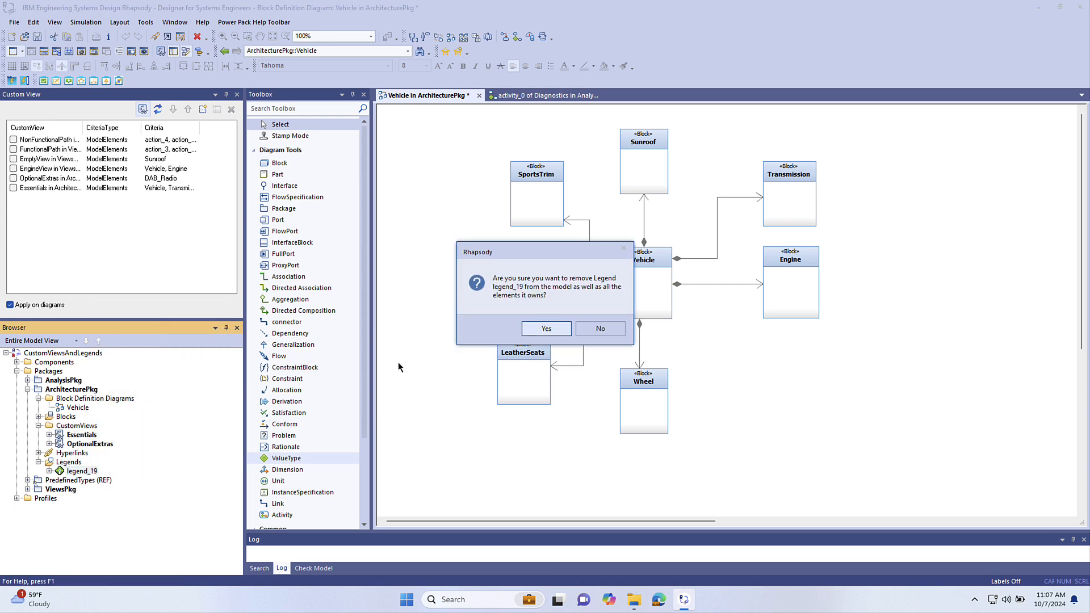
left_click(535, 329)
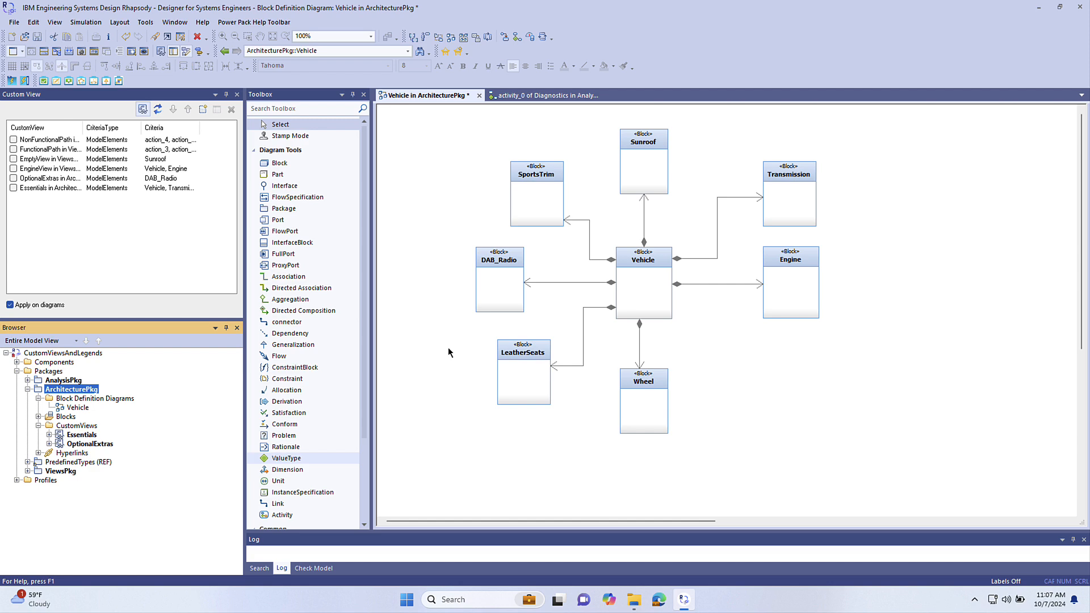
- Create a legend on the Vehicle diagram from Essentials, OptionalExtras and the Vehicle diagram using the Power Pack, and close the legend editor
left_click(84, 435)
left_click(86, 444, "ctrl")
left_click(79, 408, "ctrl")
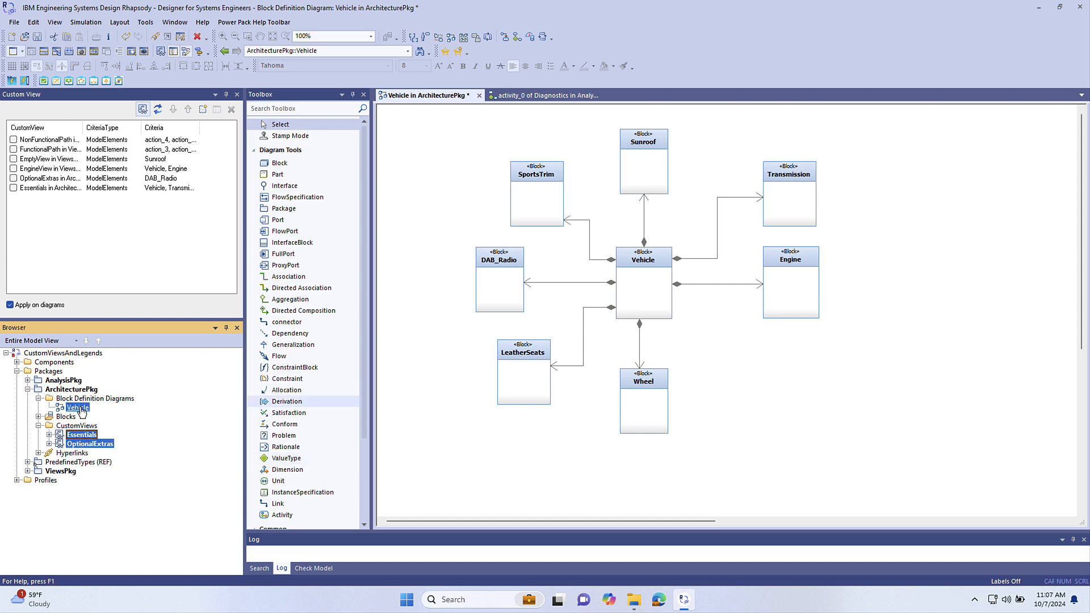
right_click(80, 409)
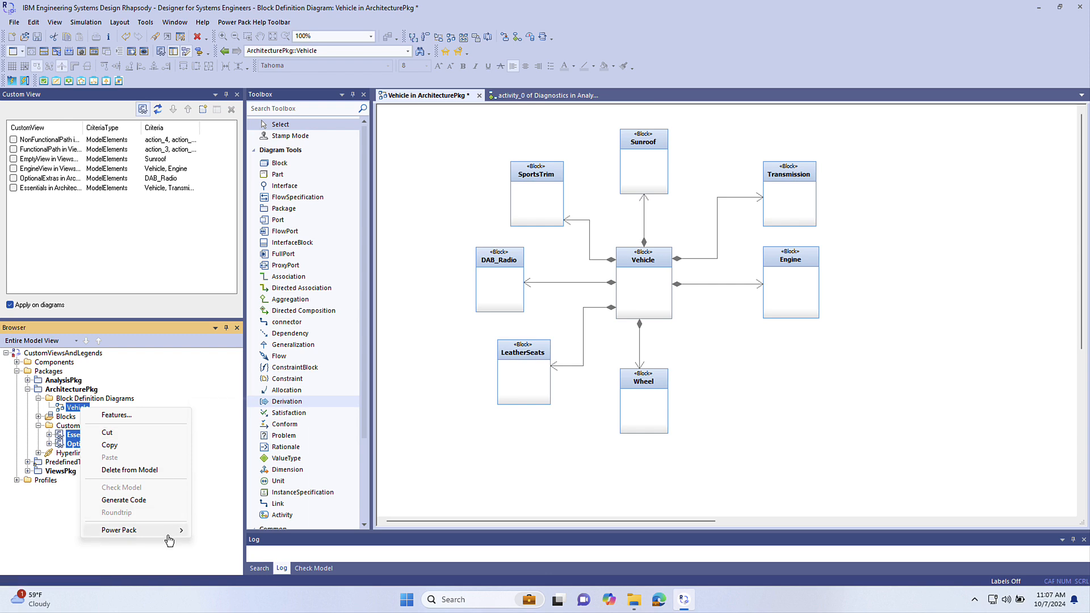
mouse_move(169, 538)
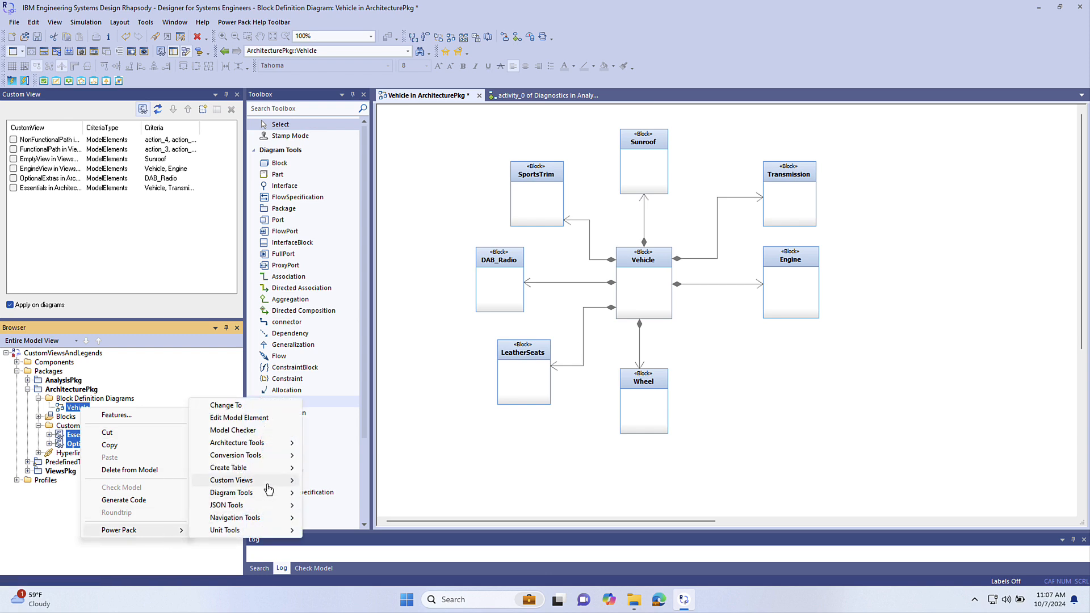
mouse_move(225, 480)
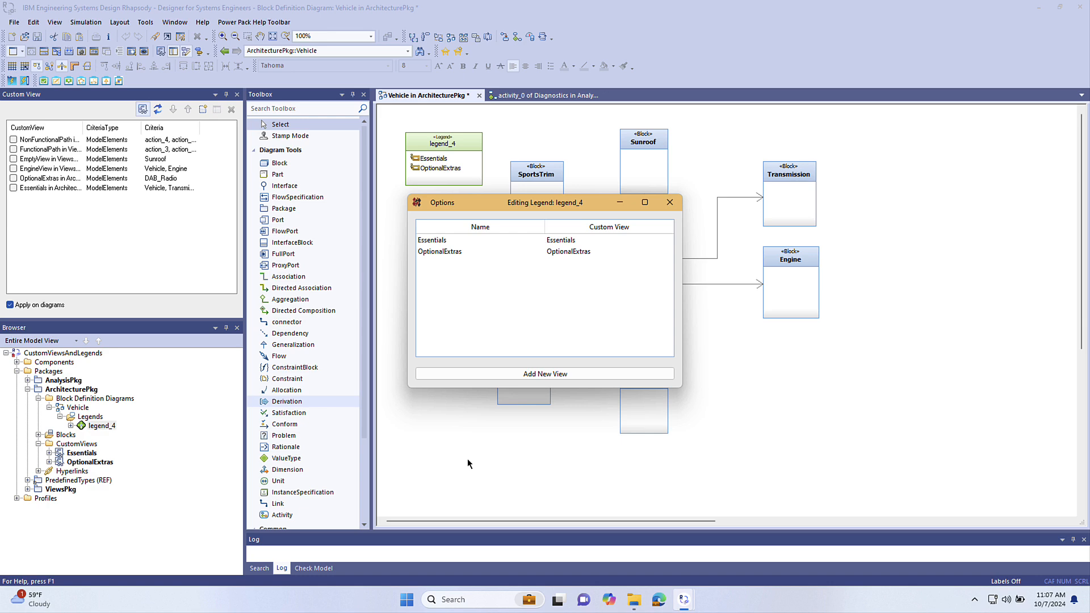
left_click(670, 203)
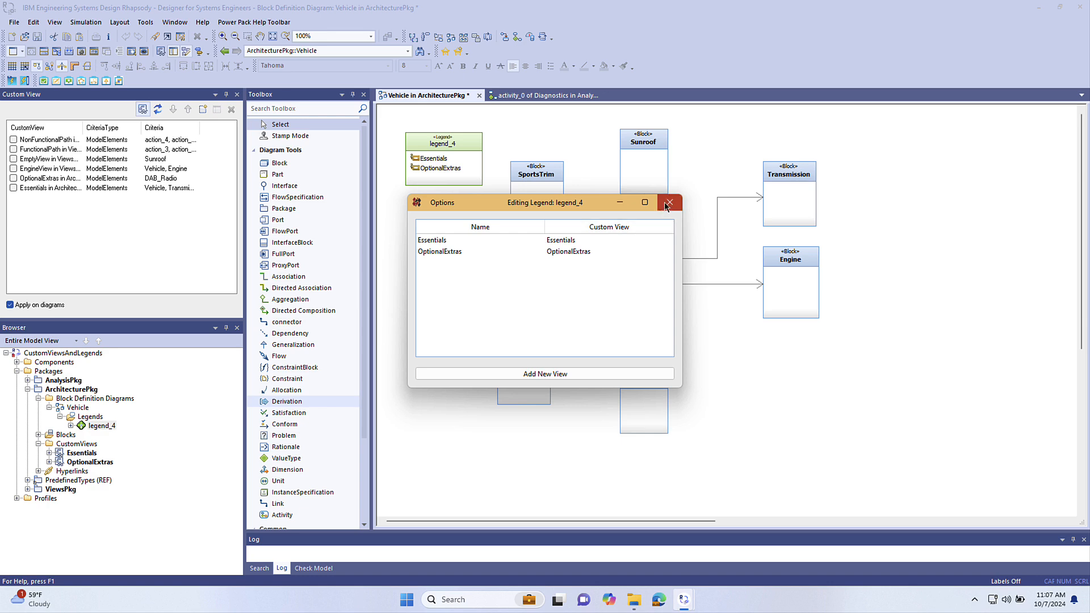
- Examine the list of custom views available for the Vehicle diagram in its Custom View dialog, and close the dialog
left_click(711, 326)
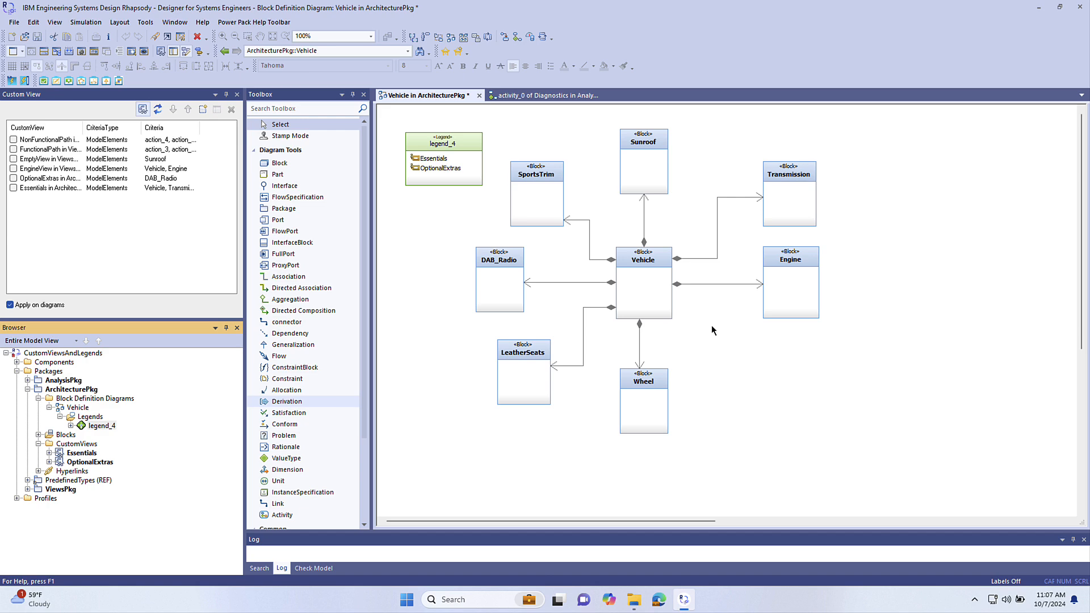
right_click(712, 326)
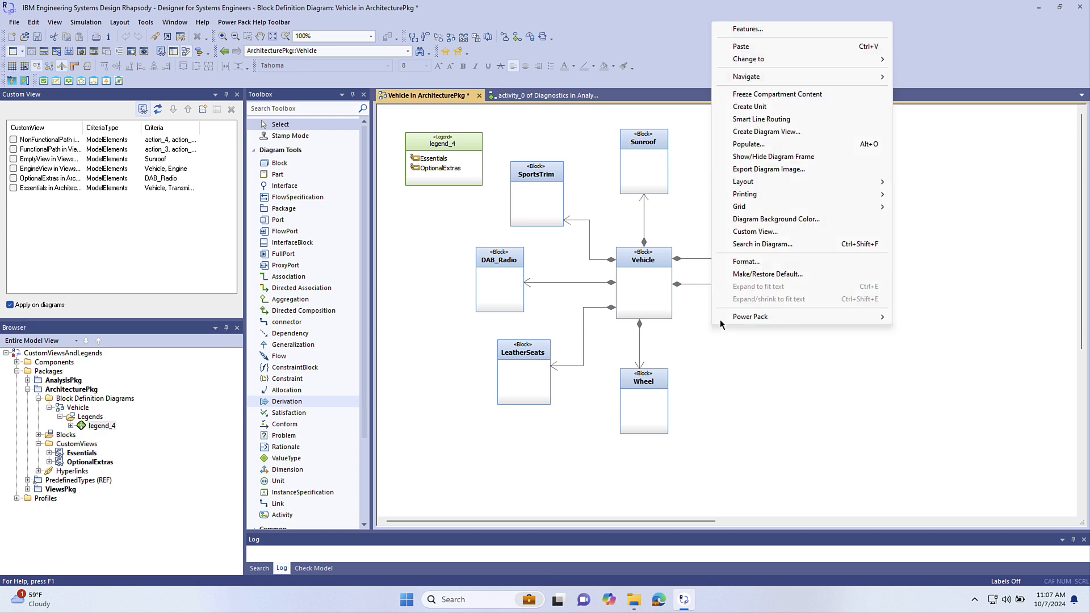
left_click(773, 233)
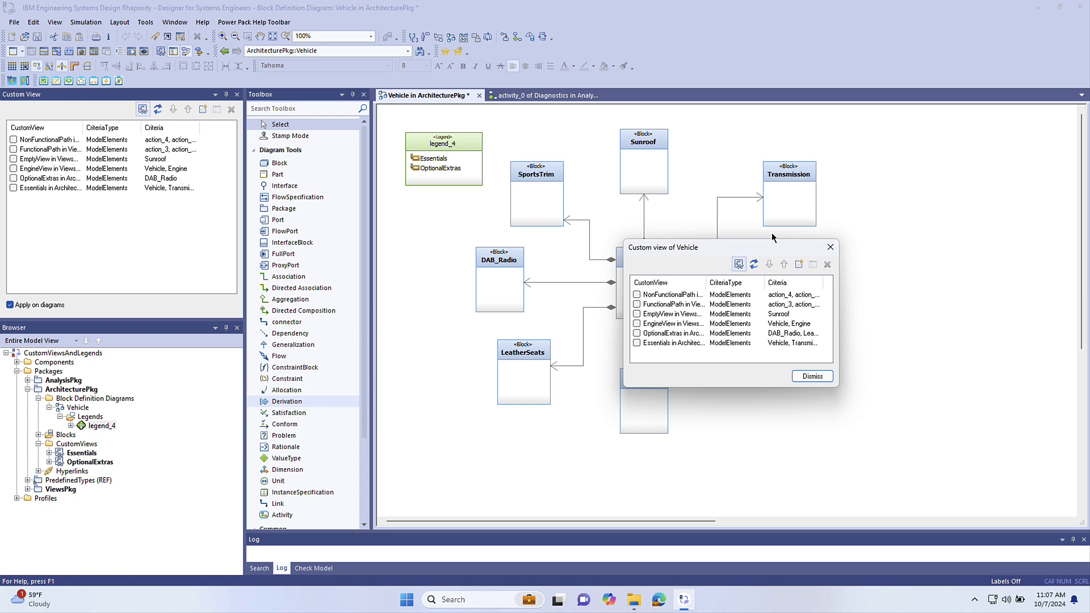
left_click(830, 245)
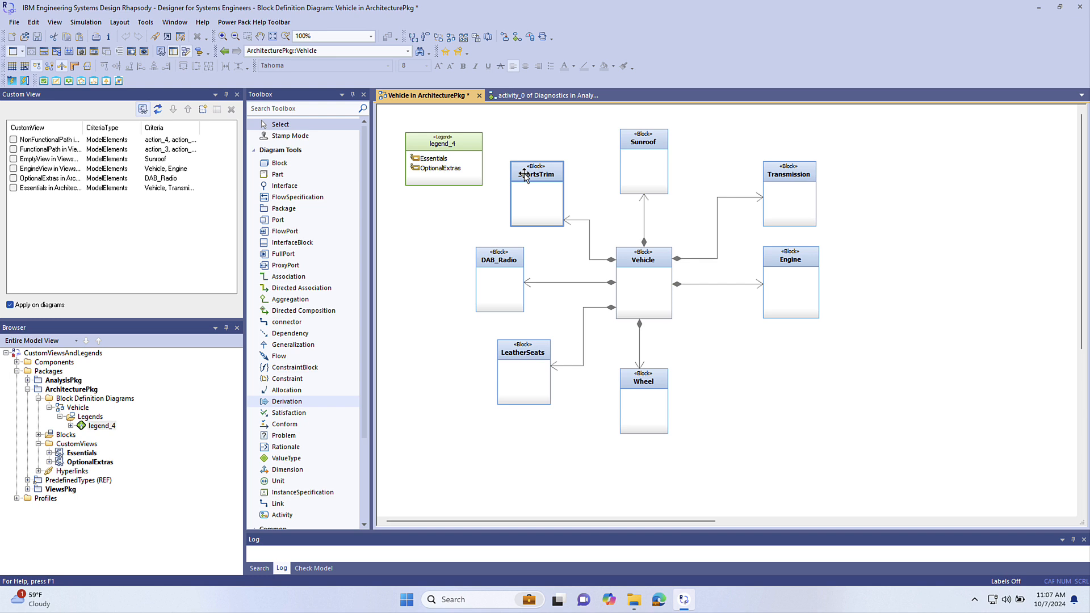
- Apply the Vehicle diagram's legend with the Power Pack, viewing Essentials alone, OptionalExtras alone and both together, and clear the selection
left_click(453, 165)
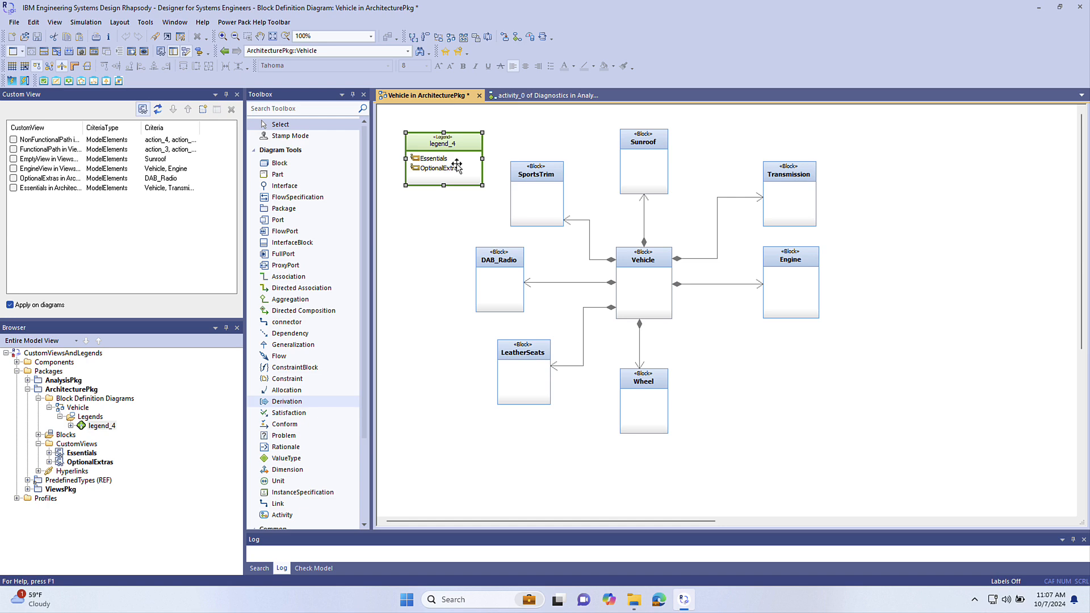
right_click(457, 165)
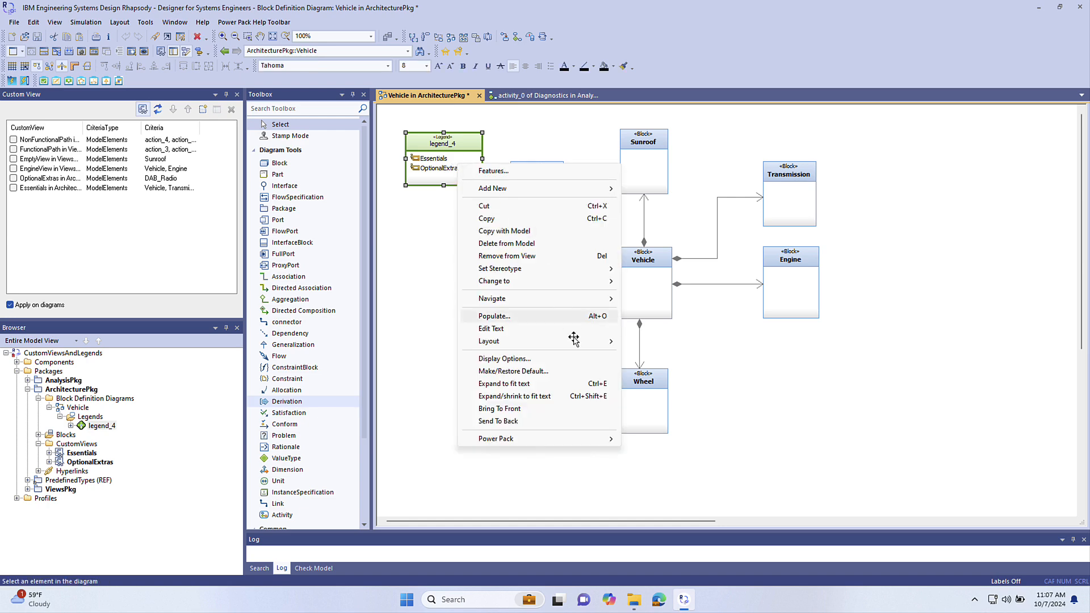
mouse_move(552, 443)
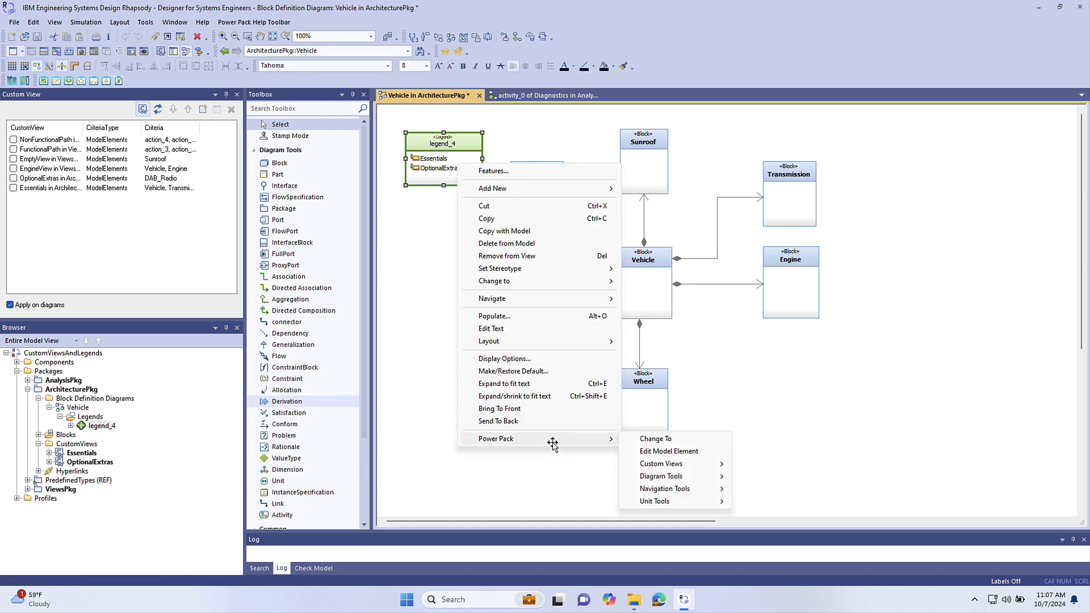
mouse_move(712, 465)
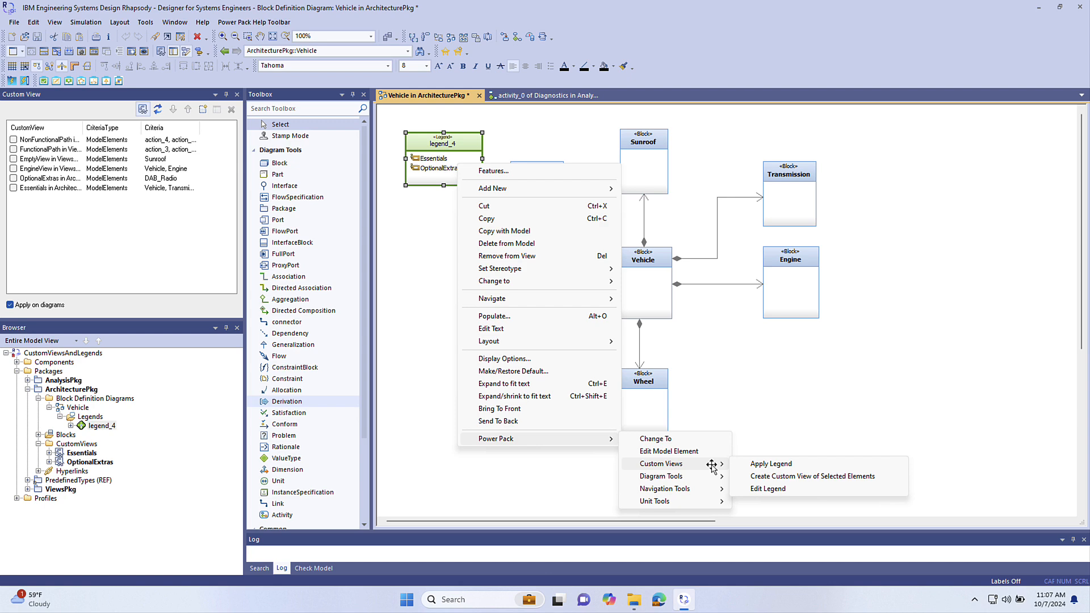
left_click(764, 464)
left_click_drag(578, 203, 913, 305)
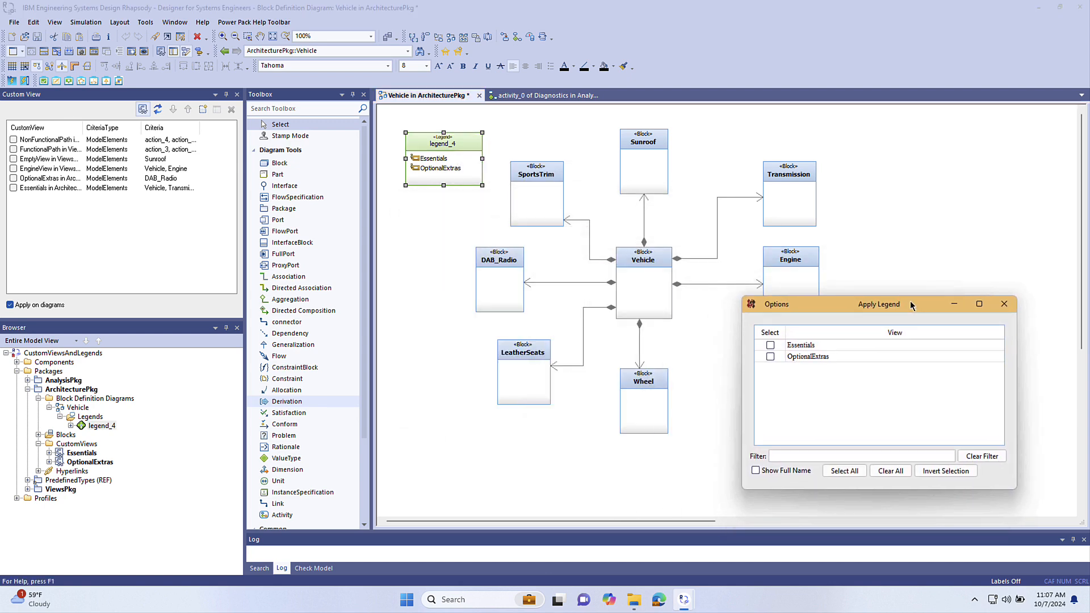
left_click(772, 345)
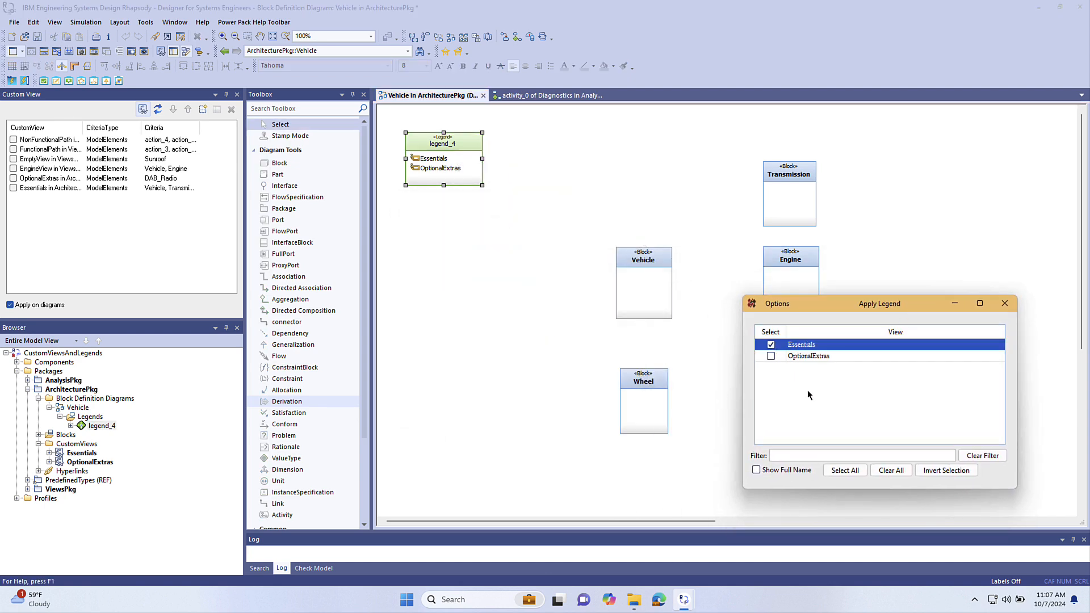
left_click(933, 471)
left_click(850, 472)
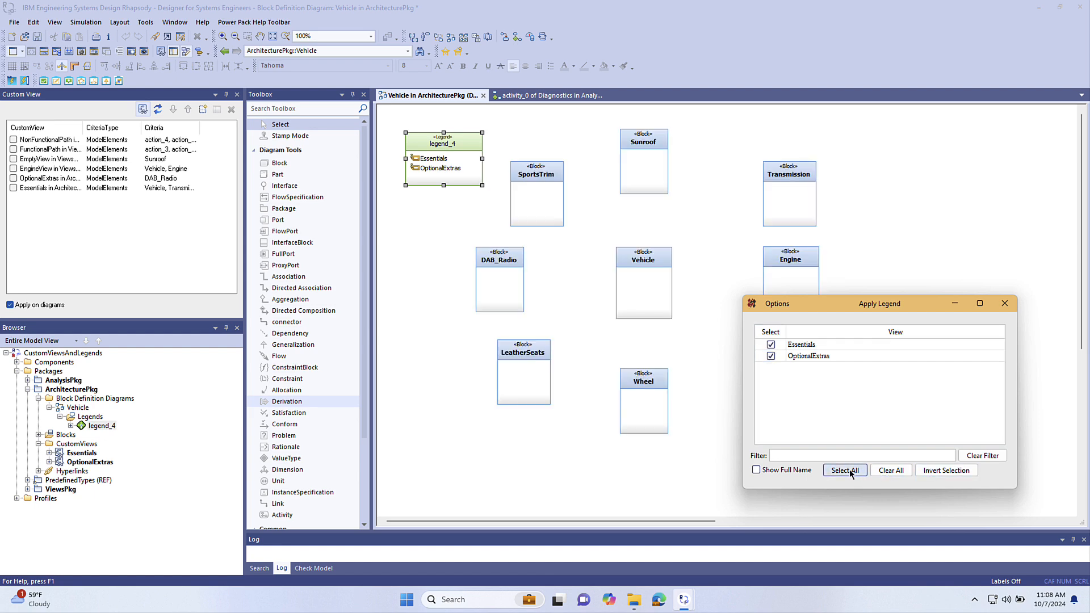
left_click(890, 471)
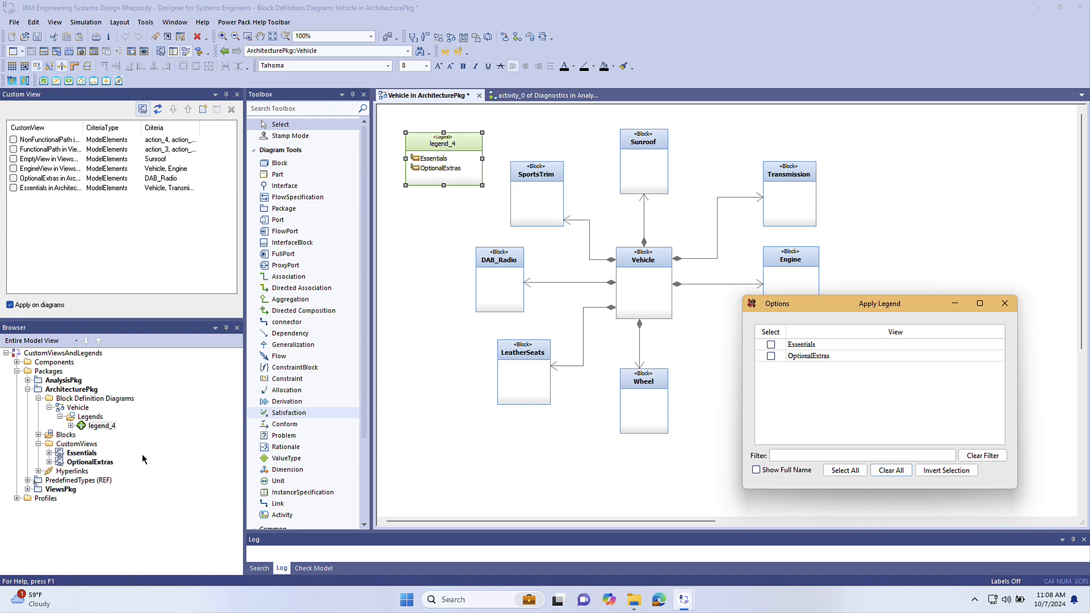
- Format the Class meta-class of the OptionalExtras custom view with a red line colour, and preview both legend views on the Vehicle diagram
right_click(99, 463)
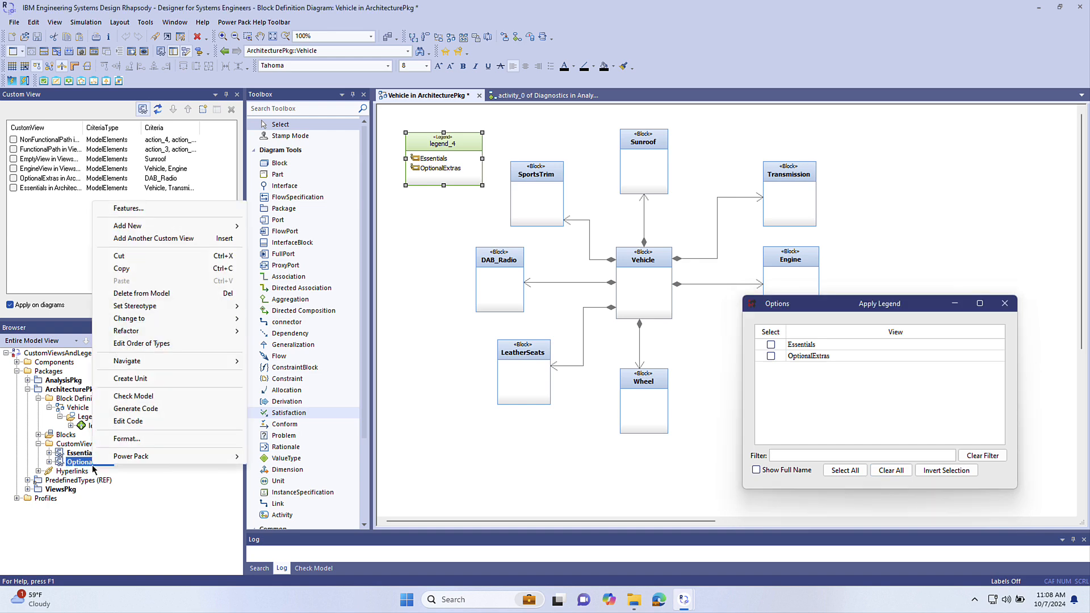
left_click(126, 439)
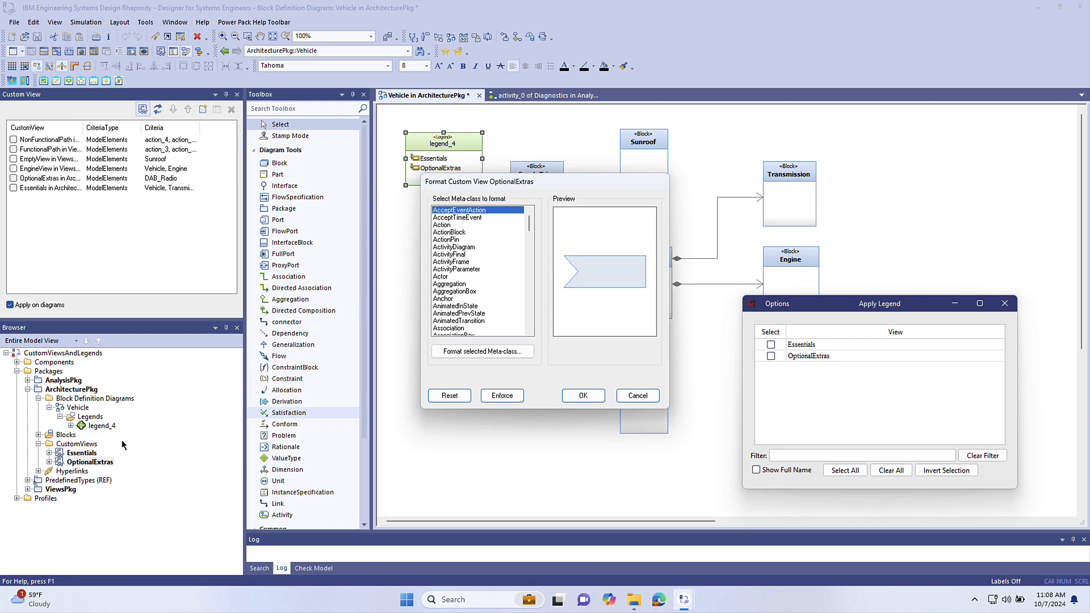
left_click_drag(528, 225, 523, 243)
left_click(452, 240)
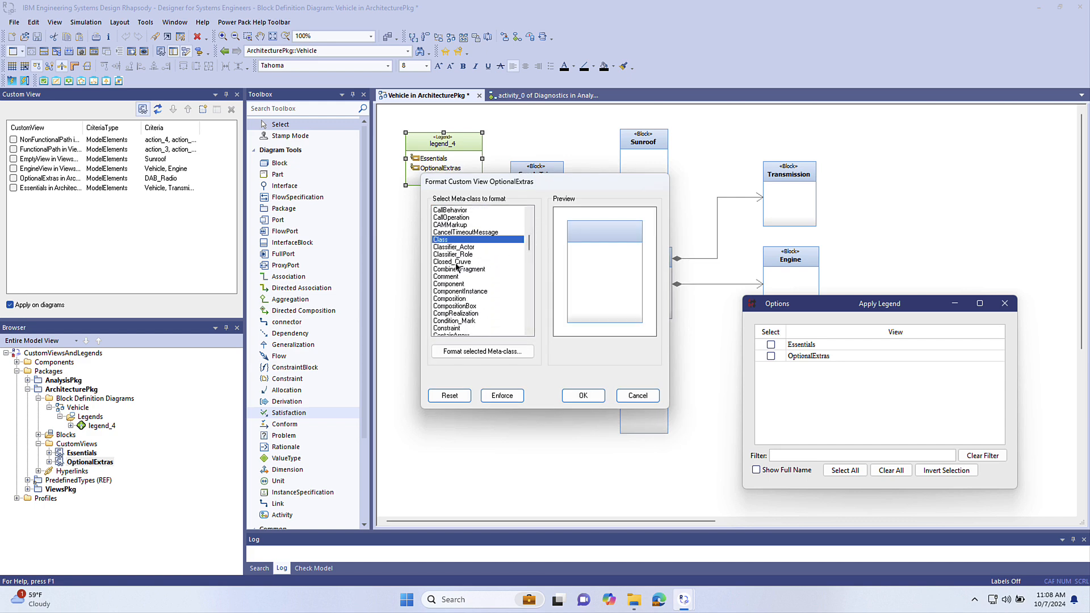
left_click(482, 352)
left_click(484, 251)
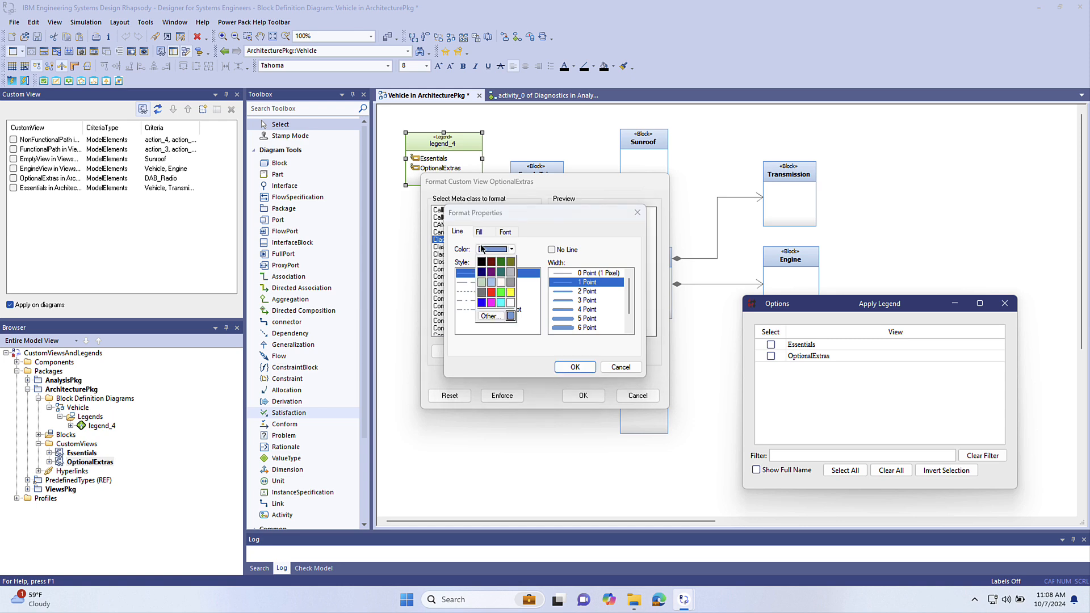
left_click(491, 292)
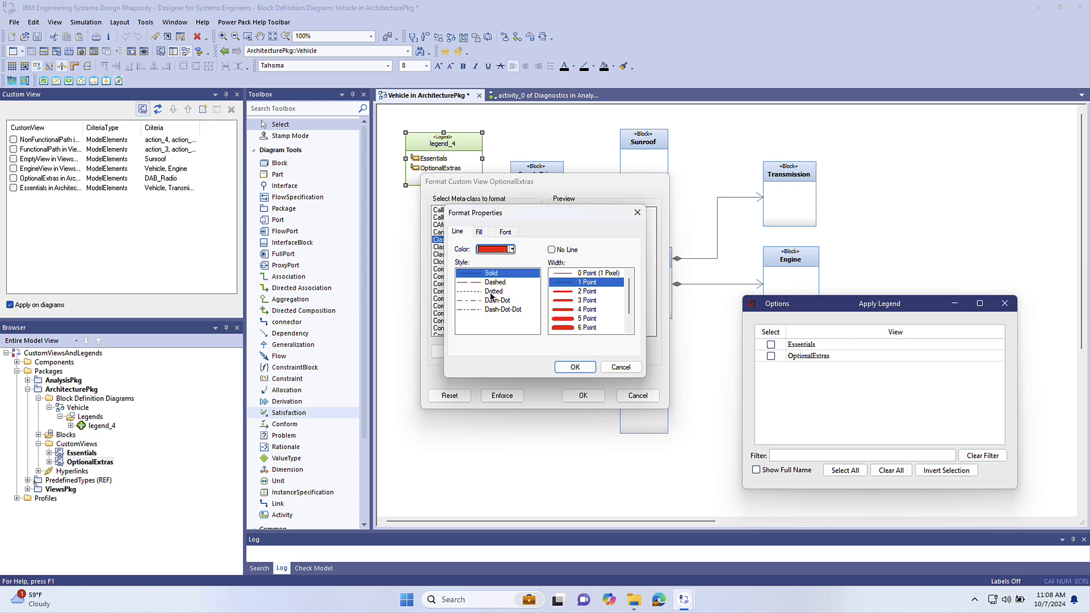
left_click(574, 368)
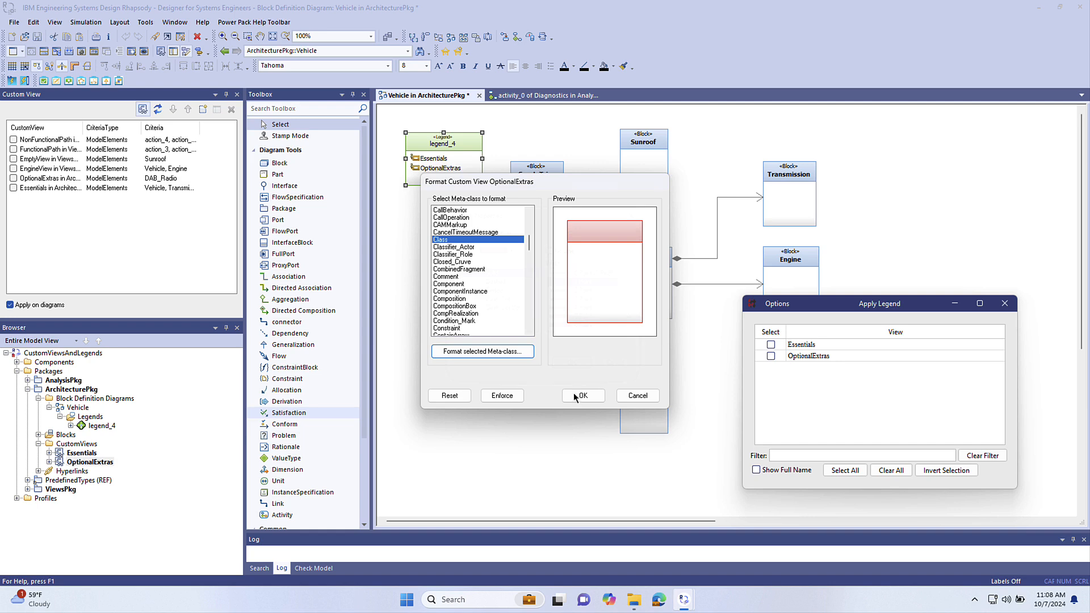
left_click(572, 392)
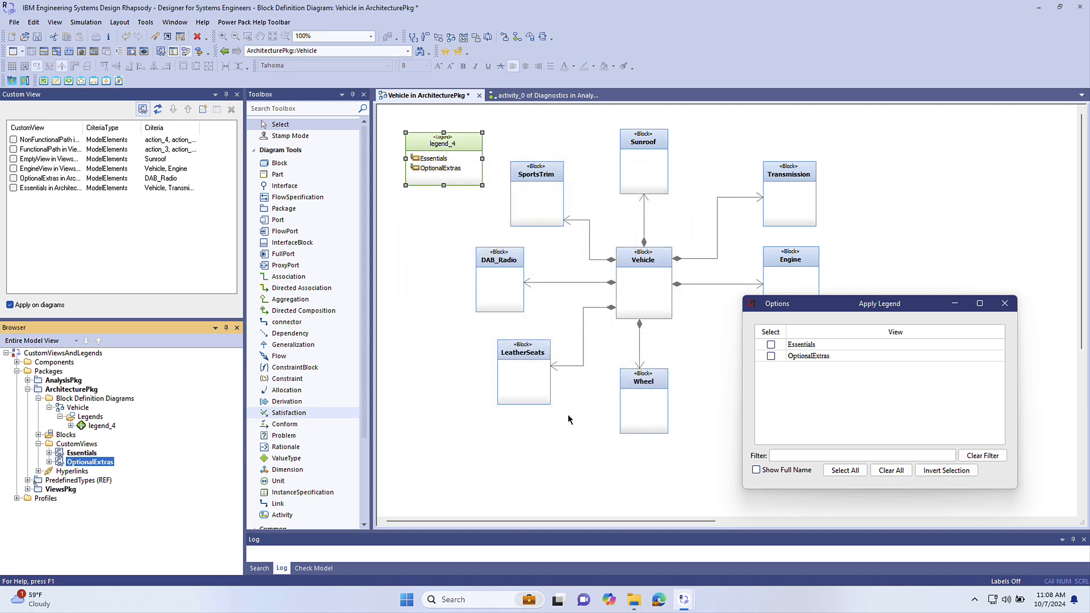
left_click(840, 471)
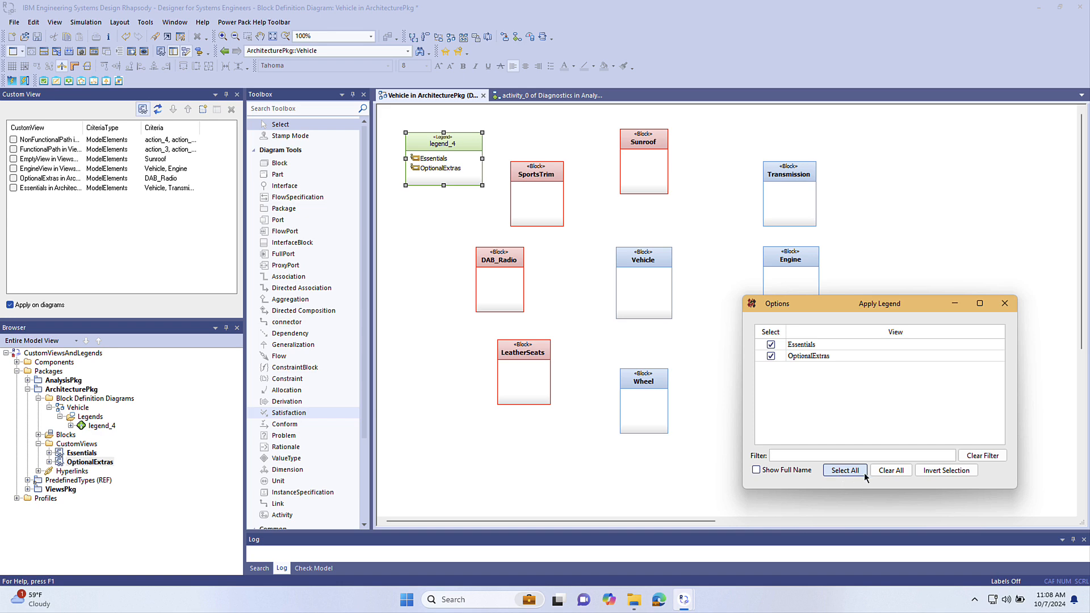
left_click(891, 471)
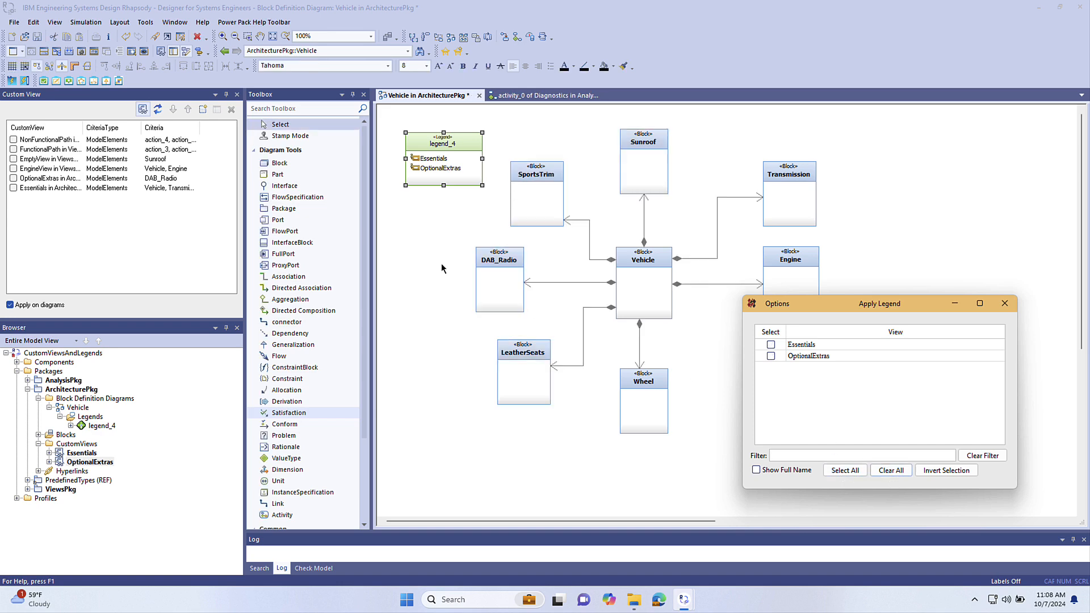
- Colour the OptionalExtras entry text red in the Vehicle diagram's legend, and apply both legend views
left_click(438, 169)
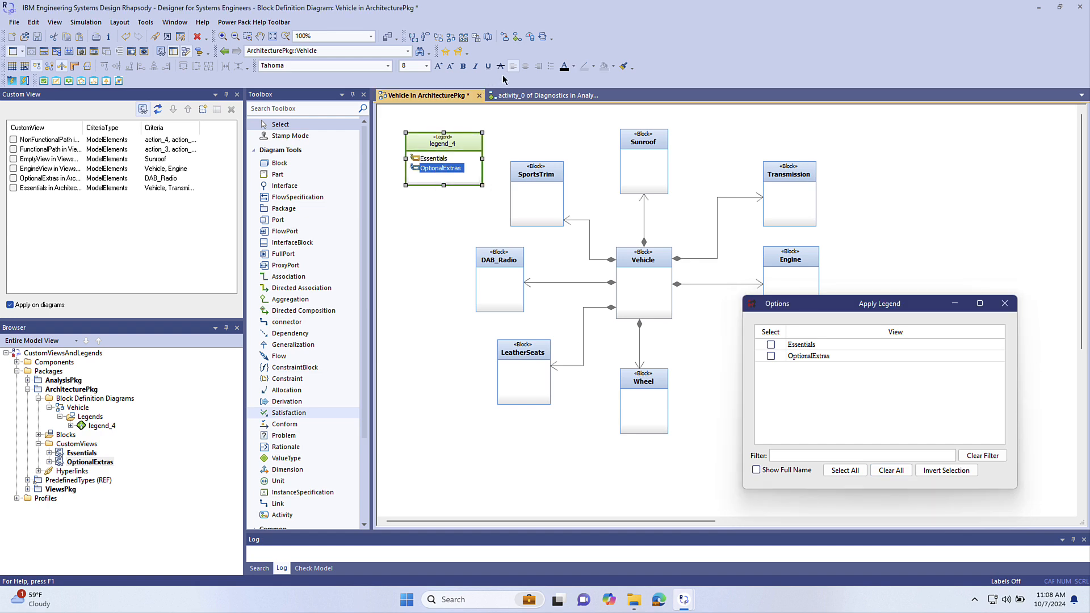
left_click(575, 67)
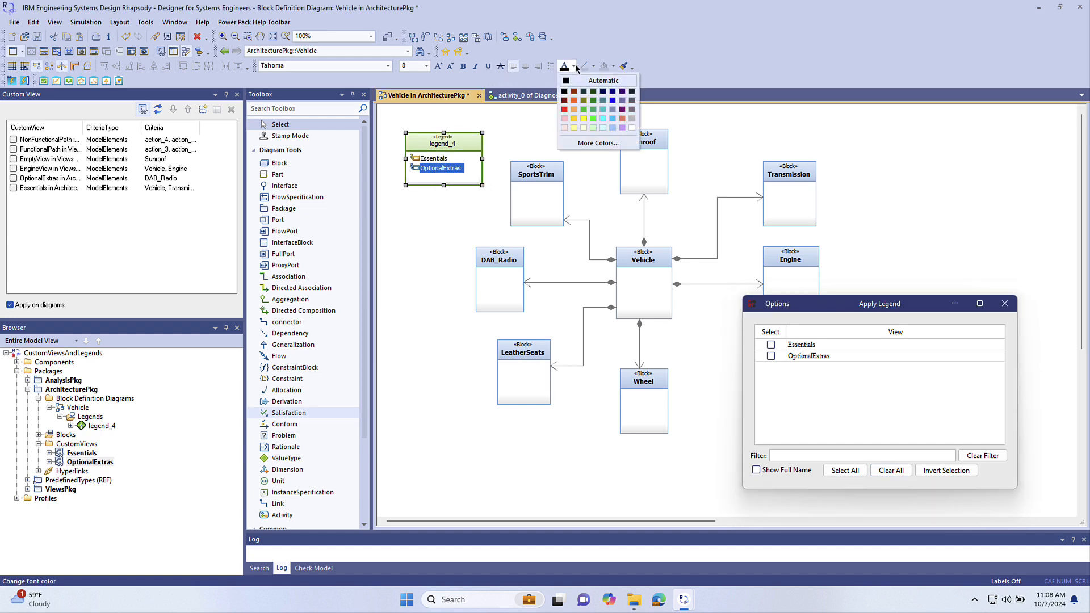
left_click(565, 110)
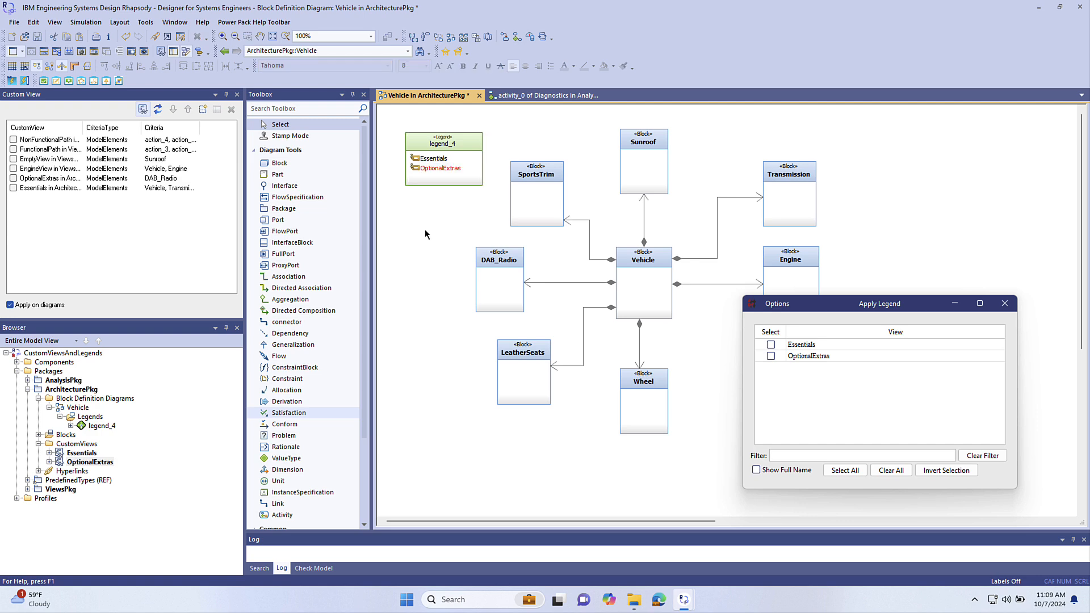
left_click(846, 471)
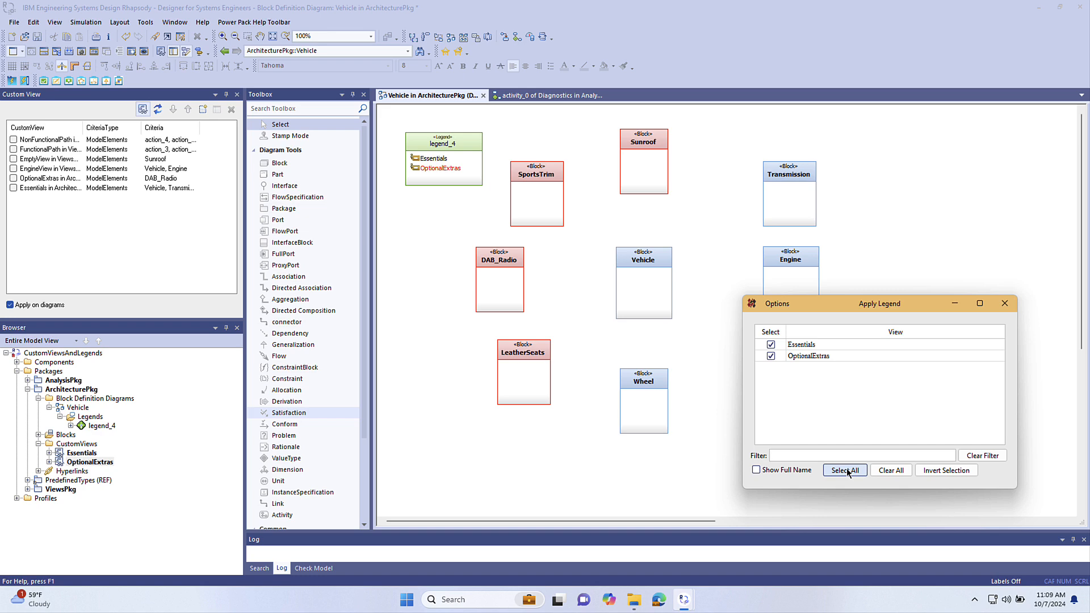
- Close the Vehicle legend's options and apply the activity_0 diagram's legend with the Power Pack, viewing Rainy Day, Sunny Day and both together
left_click(560, 96)
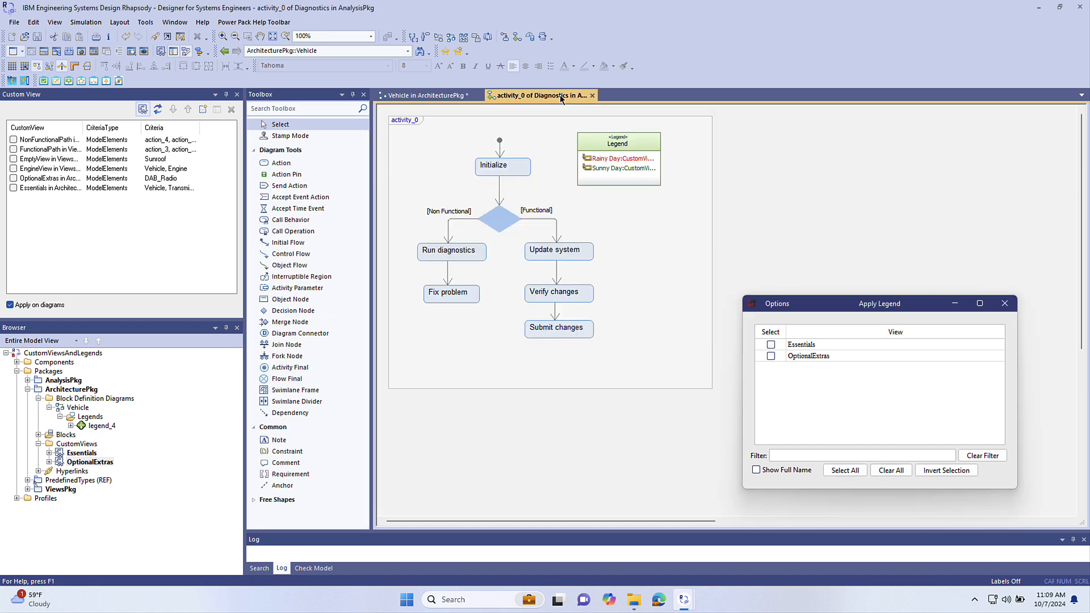
left_click(1005, 303)
left_click(649, 177)
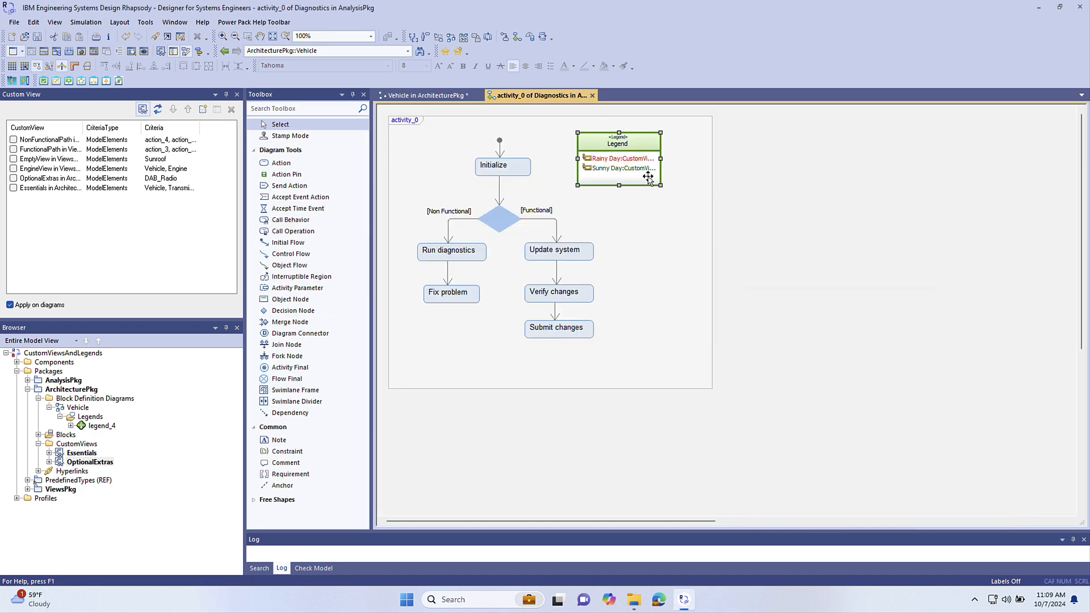
right_click(649, 177)
mouse_move(739, 414)
mouse_move(889, 440)
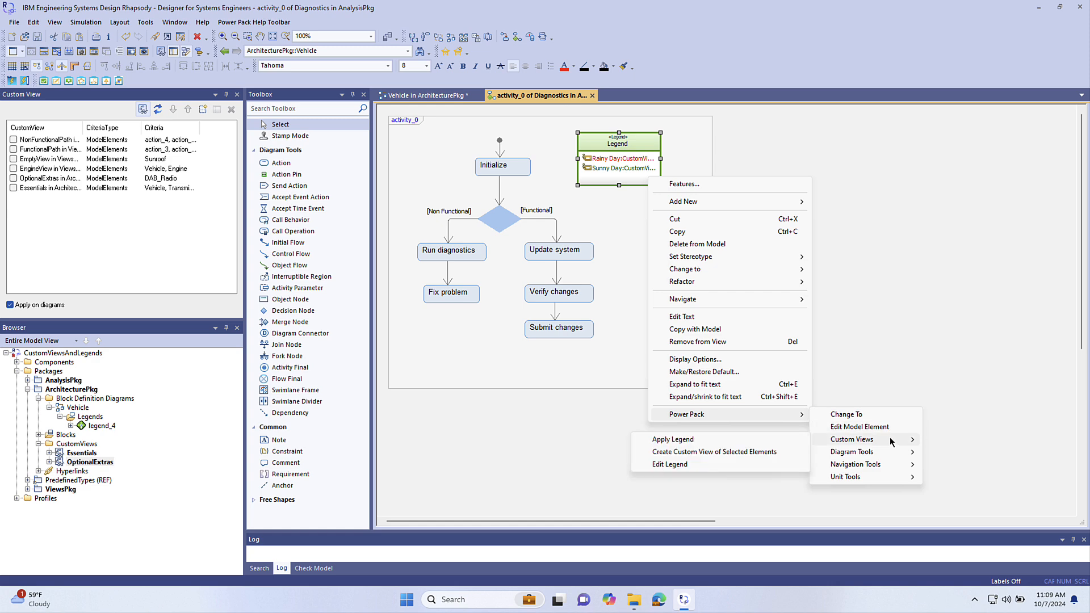
left_click(731, 439)
left_click_drag(588, 209, 816, 227)
left_click(664, 263)
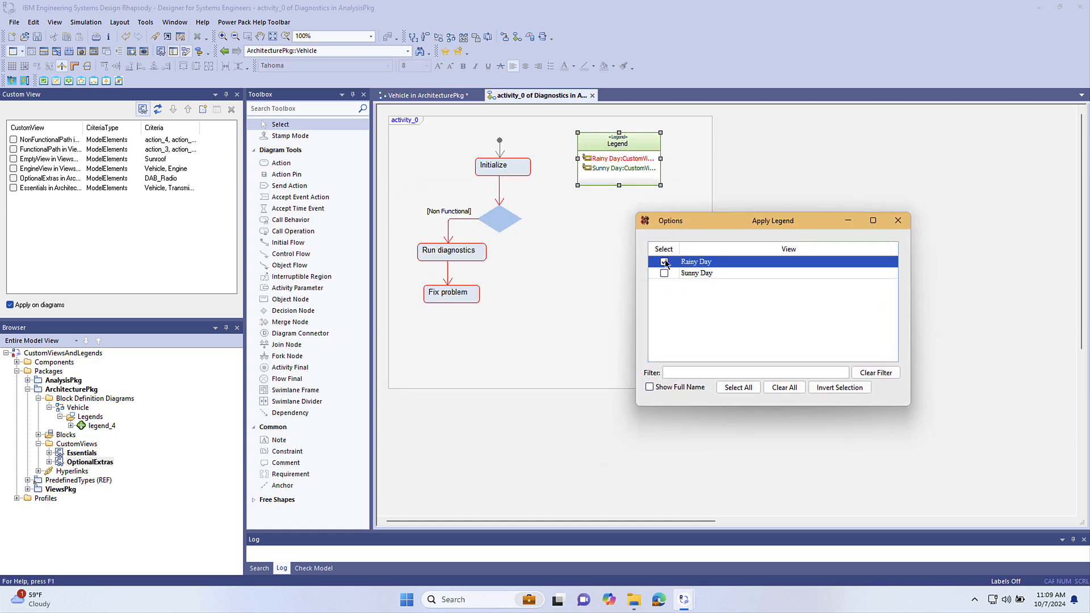
left_click(832, 388)
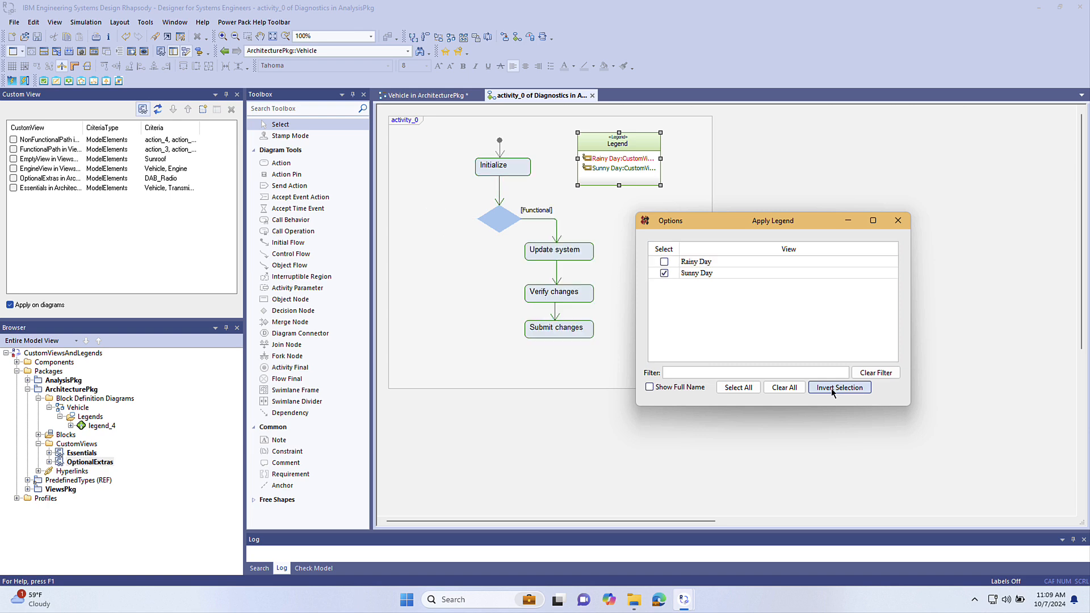
left_click(740, 388)
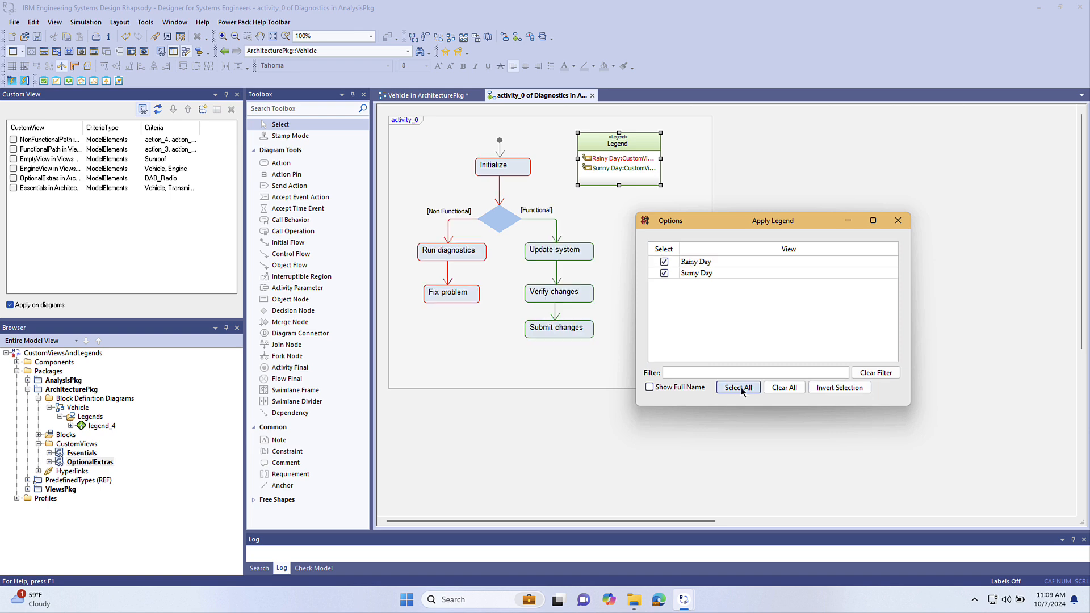